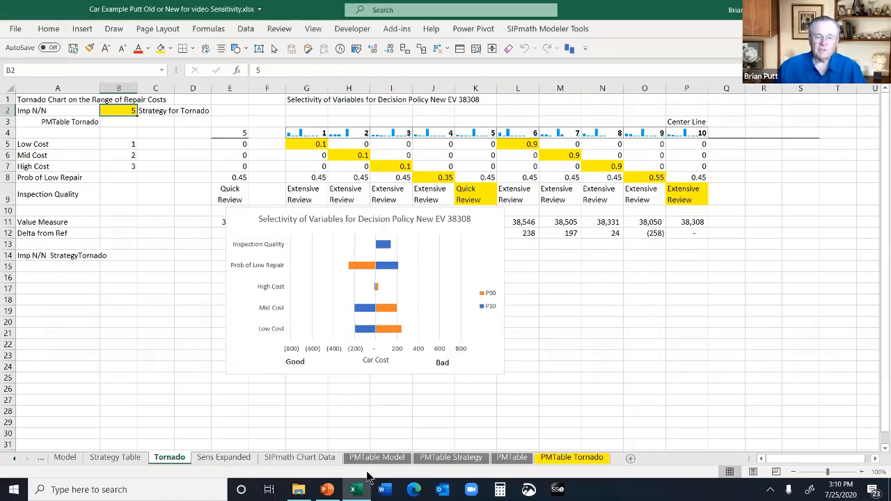
Retrieve the archived PMTable Strategy as the active PMTable
{"action": "left_click", "coordinate": [569, 47]}
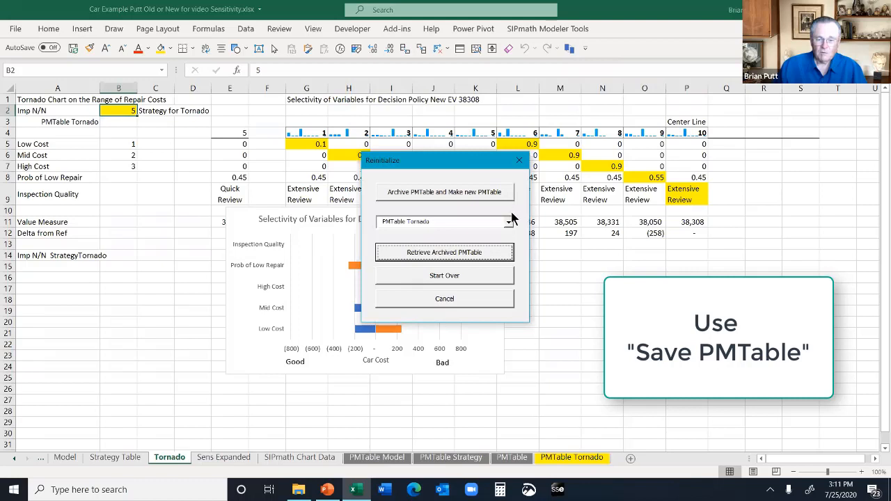
{"action": "left_click", "coordinate": [509, 222]}
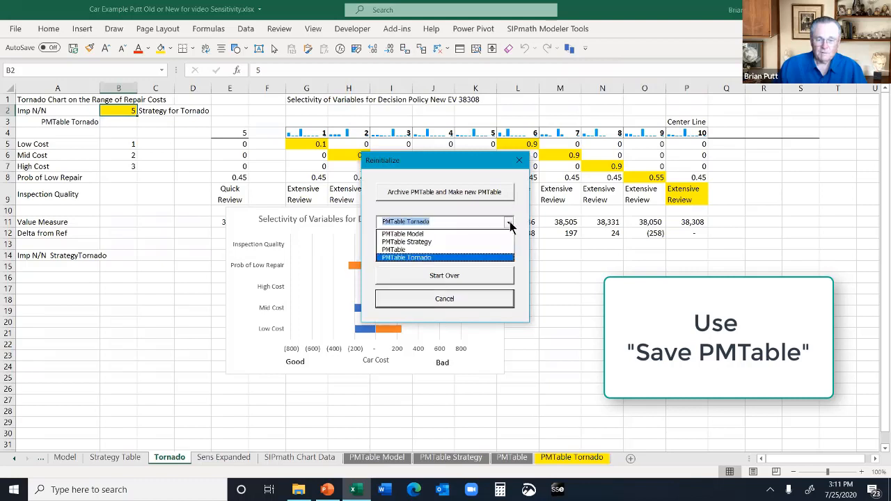
{"action": "left_click", "coordinate": [470, 241]}
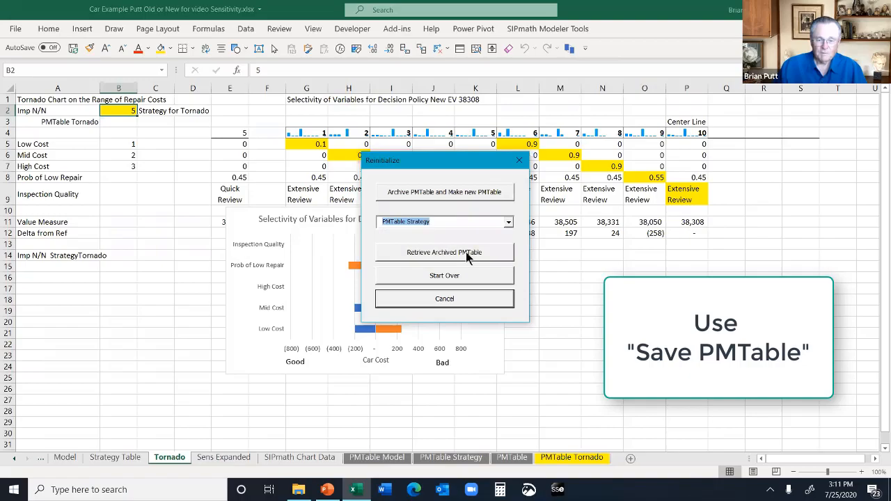
{"action": "left_click", "coordinate": [468, 255]}
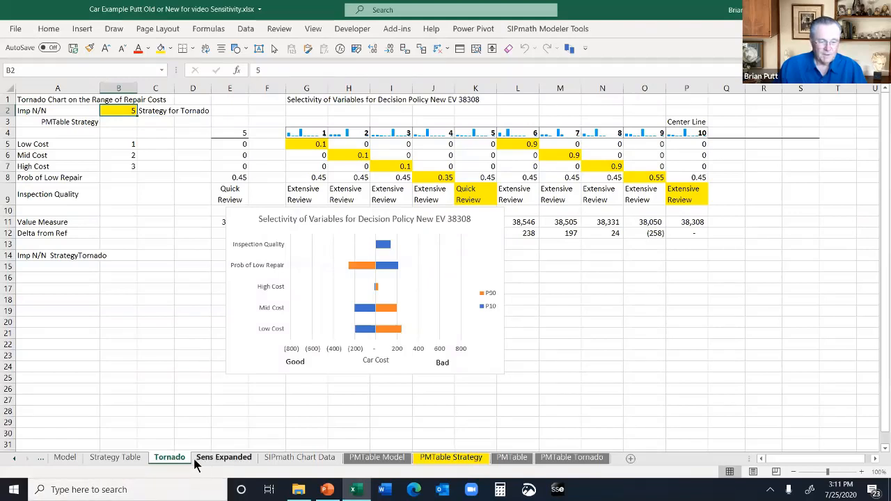
On the Strategy Table sheet, move the 80% Confidence Range version of the Cost vs Uncertainty chart directly below the strategy table
{"action": "left_click", "coordinate": [113, 459]}
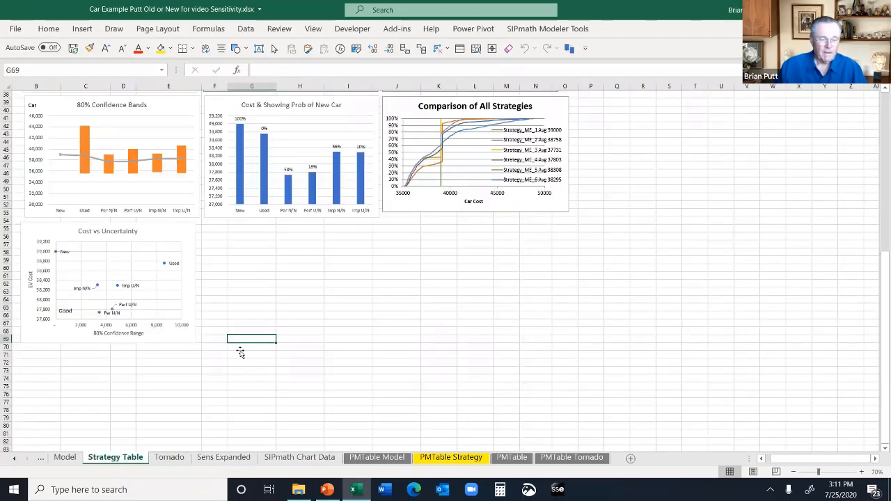
{"action": "left_click", "coordinate": [185, 235]}
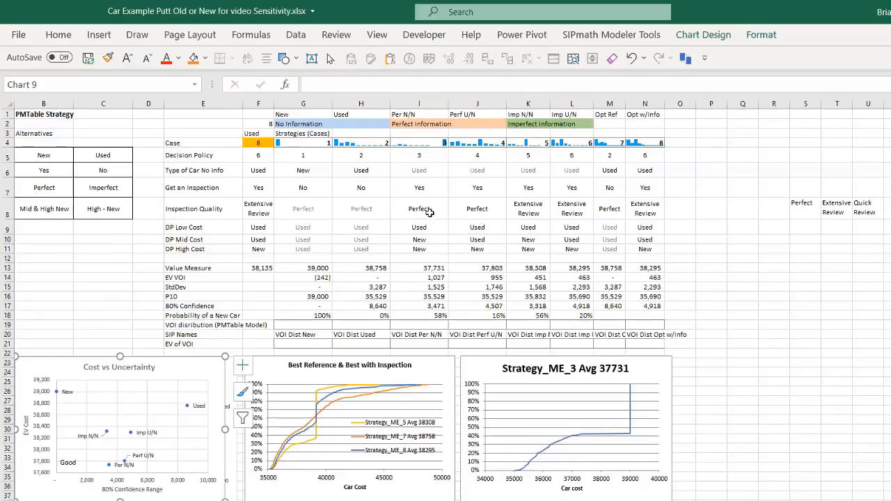
Set the Inspection Quality of the Per N/N and Perf U/N strategies to Quick Review
{"action": "left_click", "coordinate": [430, 212]}
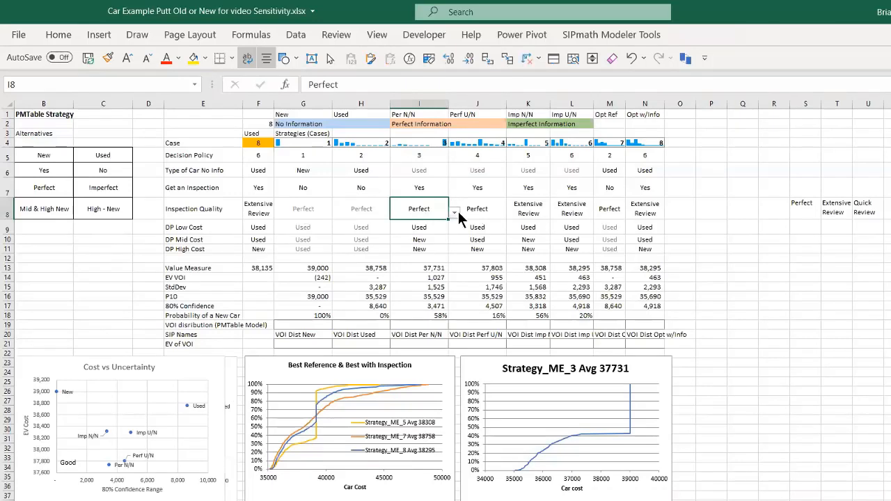
{"action": "left_click", "coordinate": [455, 211]}
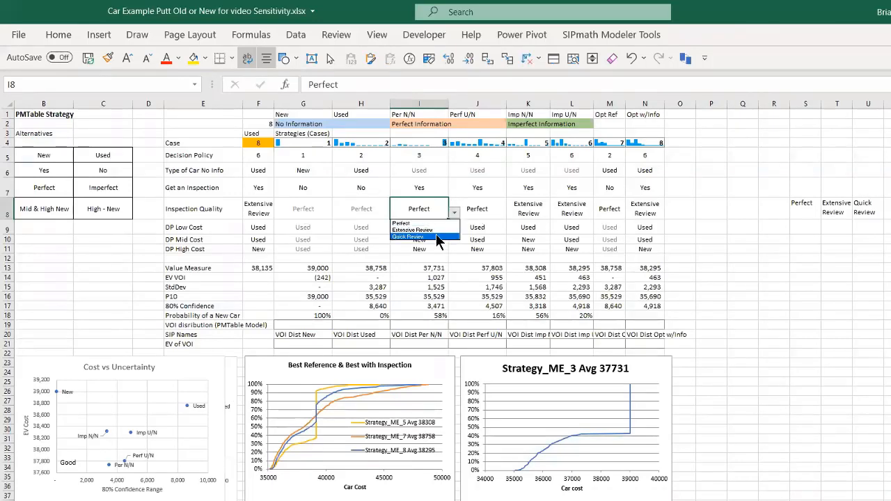
{"action": "left_click", "coordinate": [438, 237]}
{"action": "left_click", "coordinate": [465, 210]}
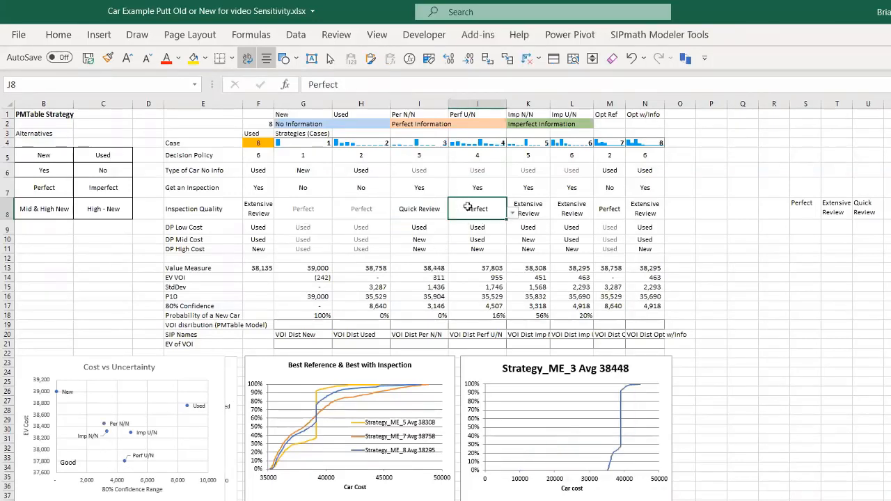
{"action": "left_click", "coordinate": [513, 213]}
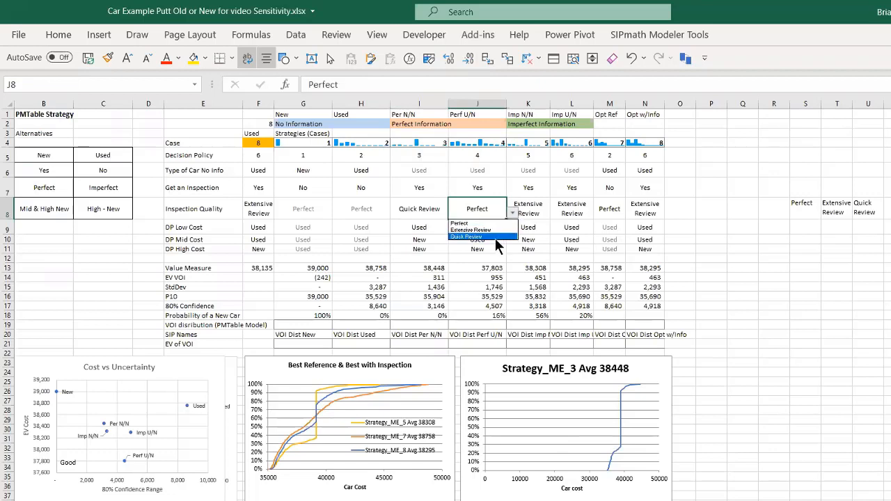
{"action": "left_click", "coordinate": [495, 237]}
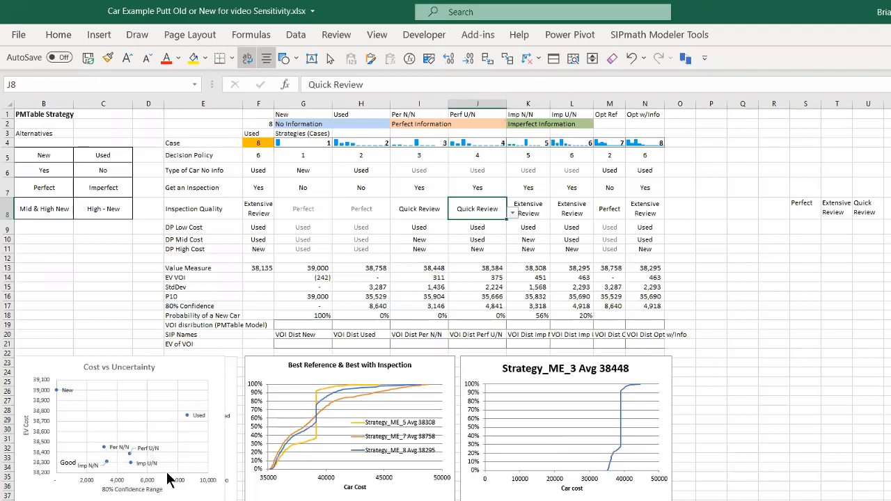
Enlarge the Cost vs Uncertainty chart and compare the Per N/N, Perf U/N and Imp N/N points
{"action": "left_click", "coordinate": [39, 370]}
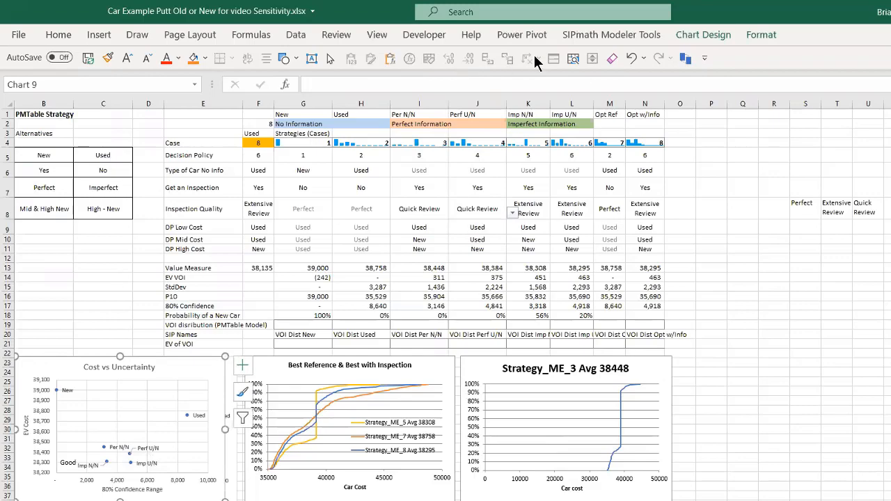
{"action": "left_click", "coordinate": [572, 60]}
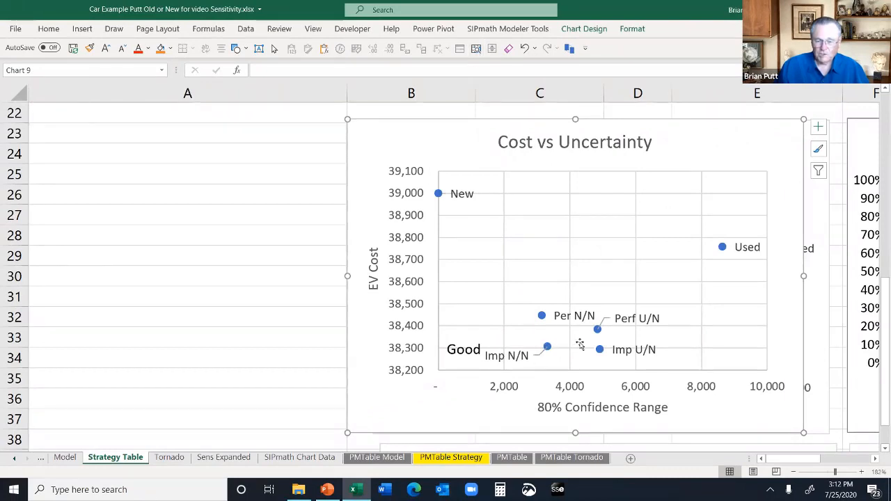
{"action": "mouse_move", "coordinate": [542, 320]}
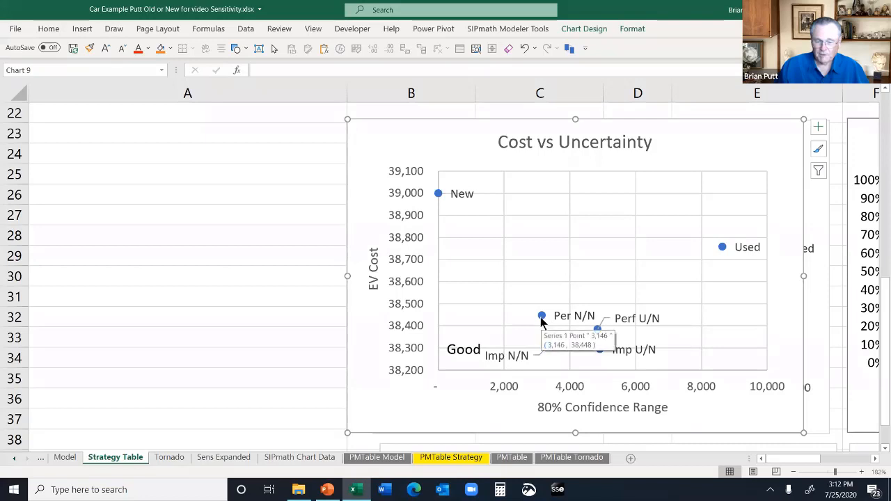
{"action": "mouse_move", "coordinate": [600, 333]}
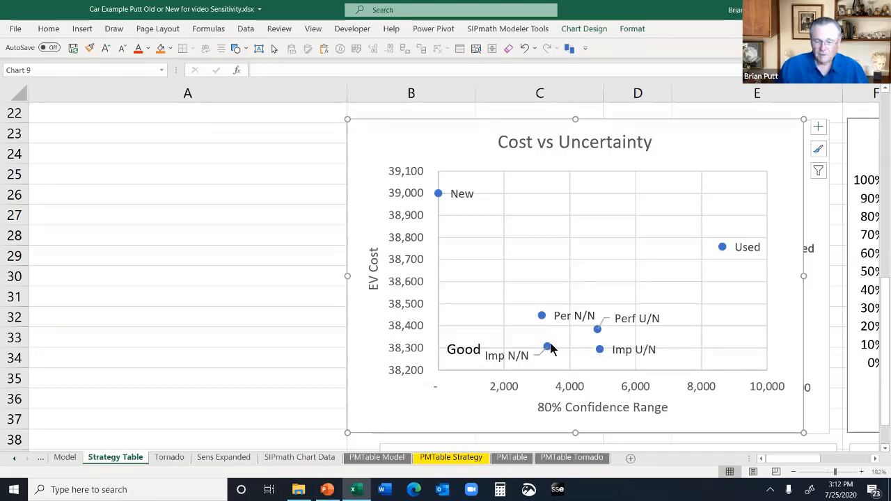
{"action": "mouse_move", "coordinate": [551, 348]}
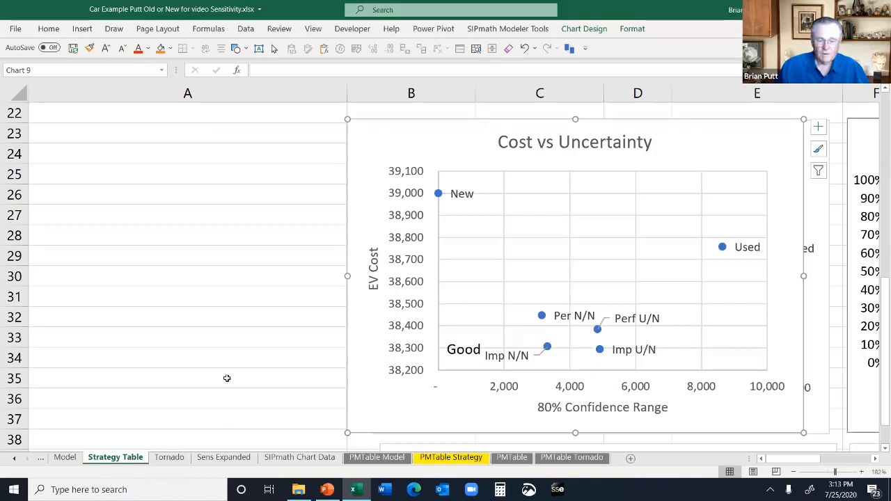
{"action": "left_click", "coordinate": [241, 354]}
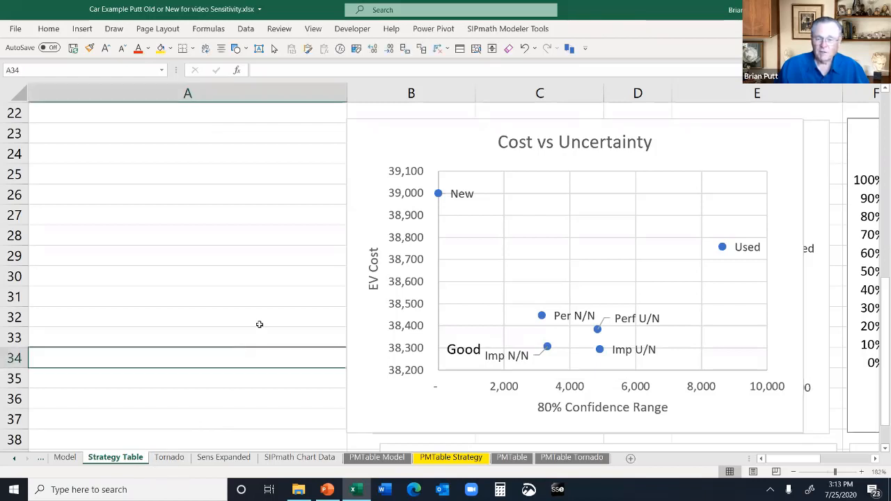
{"action": "left_click", "coordinate": [820, 472]}
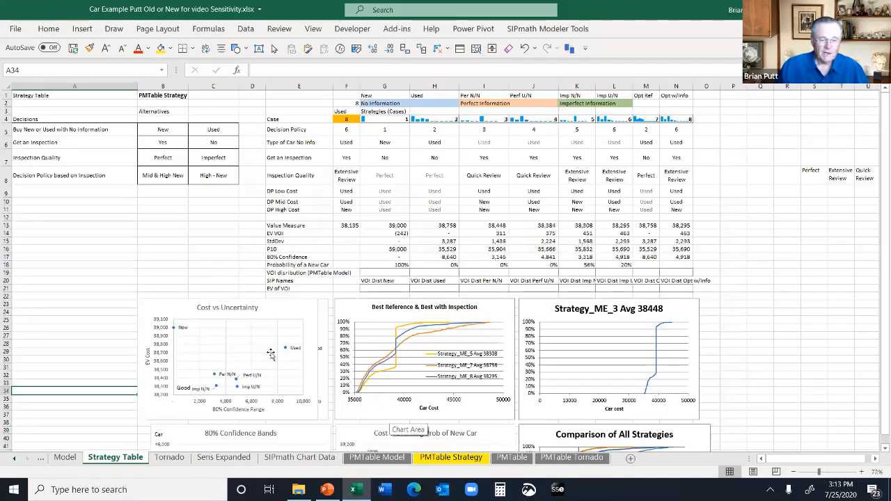
Copy the Cost vs Uncertainty chart from the Strategy Table sheet onto the Model sheet beside the decision inputs
{"action": "left_click", "coordinate": [291, 312]}
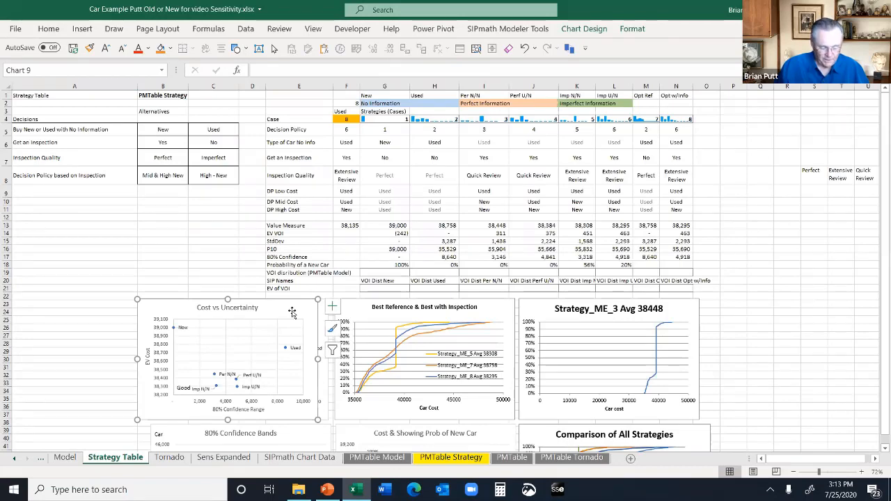
{"action": "key", "text": "ctrl+Page_Up"}
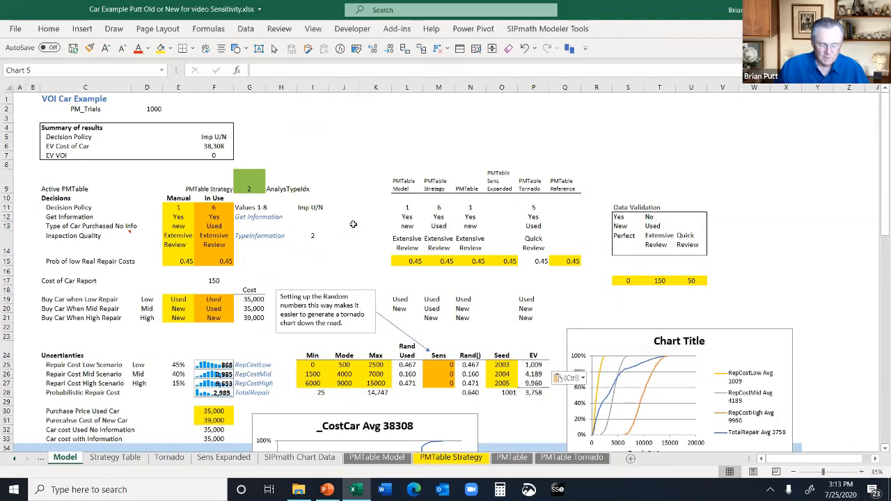
{"action": "key", "text": "ctrl+v"}
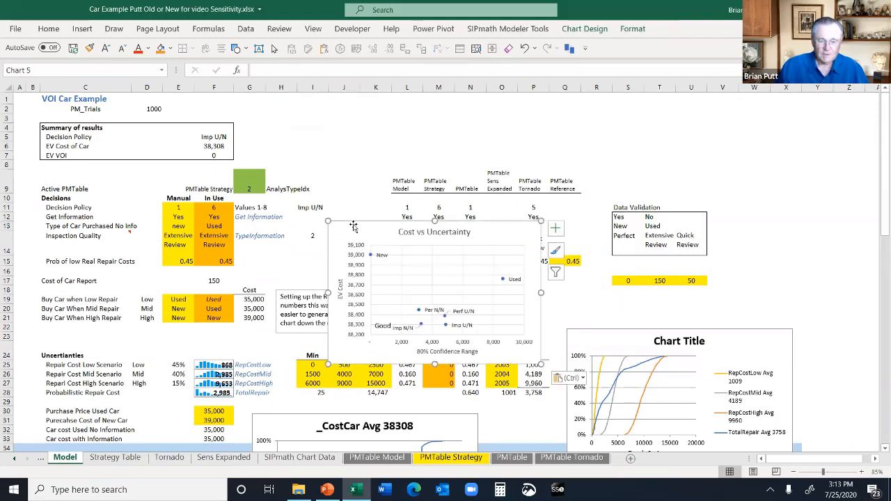
Set the purchase cost of the new car to 42000 on the Model sheet
{"action": "left_click", "coordinate": [216, 420]}
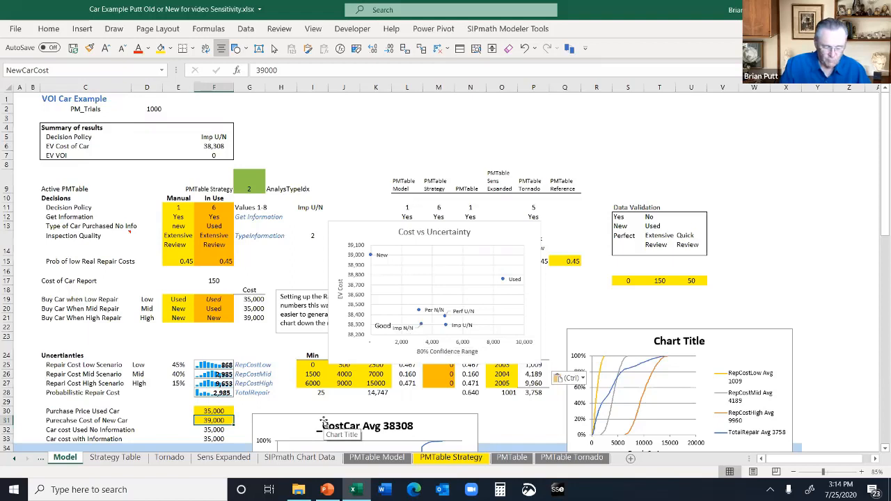
{"action": "type", "text": "42000"}
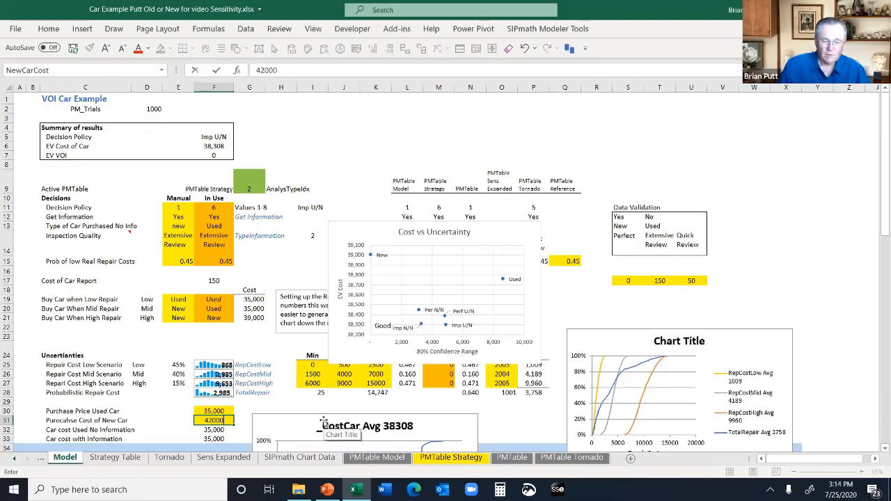
{"action": "key", "text": "ctrl+Return"}
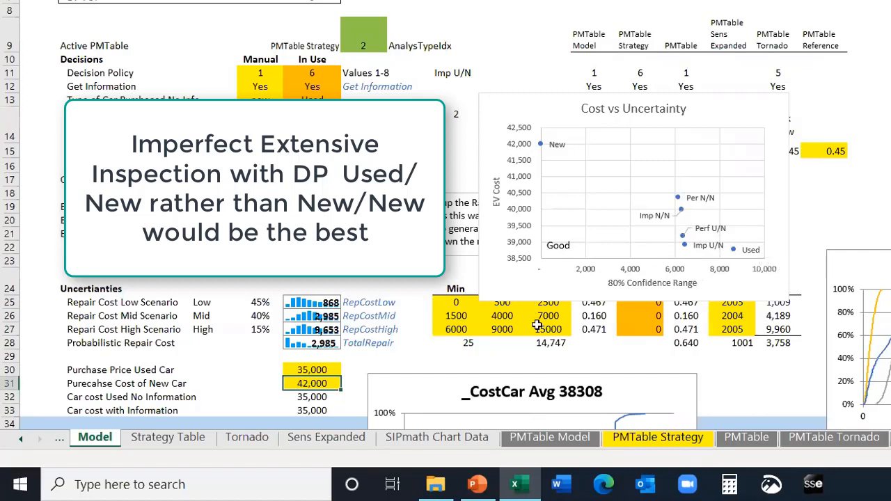
Test a new car purchase cost of 40000, followed by 39500, against the Cost vs Uncertainty chart
{"action": "type", "text": "40000"}
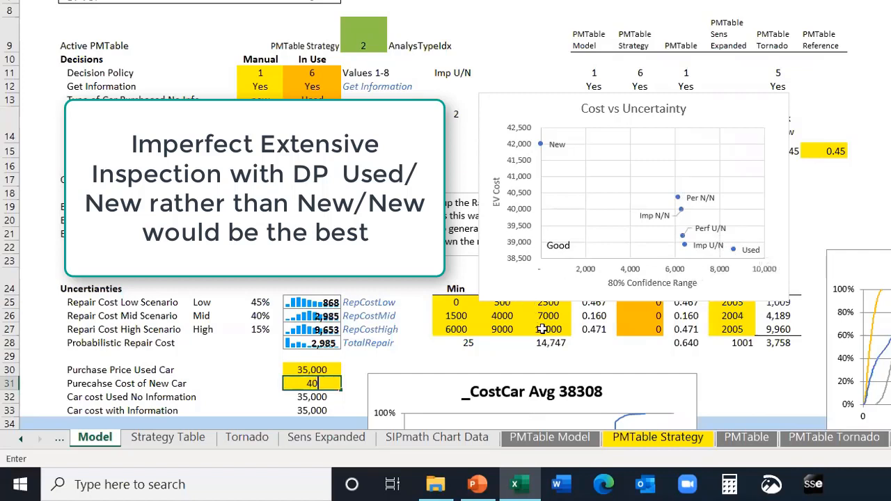
{"action": "key", "text": "Return"}
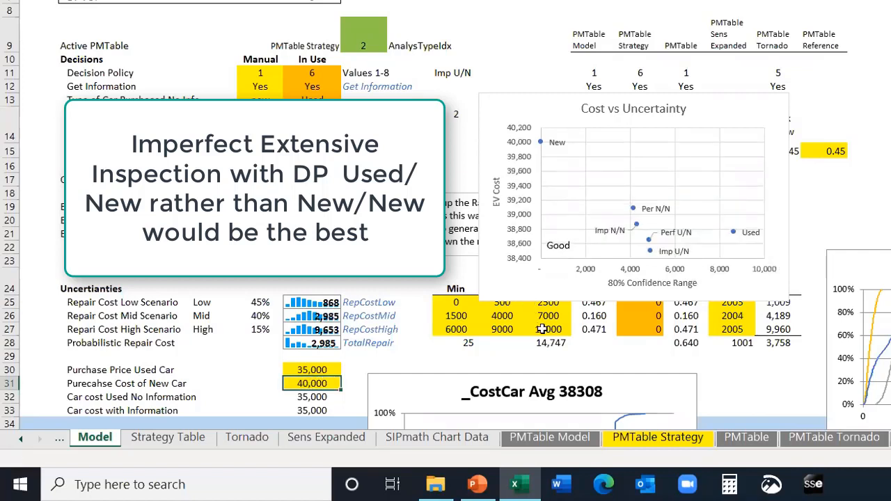
{"action": "type", "text": "39"}
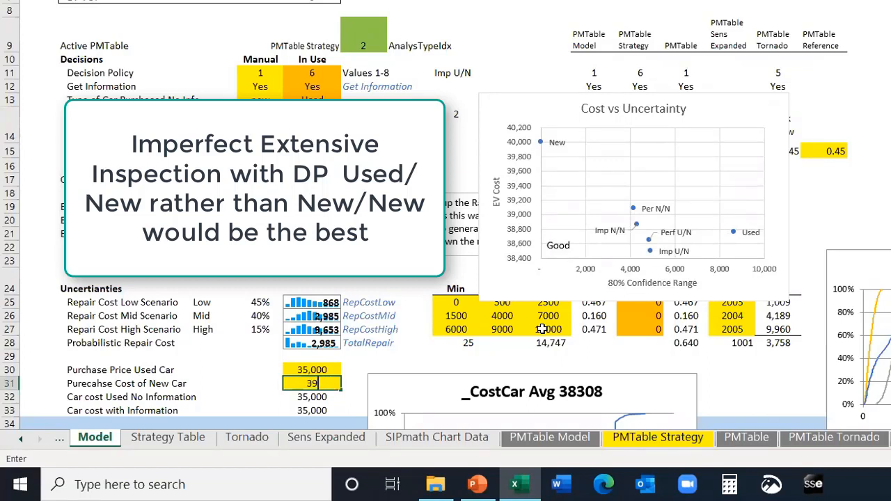
{"action": "type", "text": "500"}
{"action": "key", "text": "ctrl+Return"}
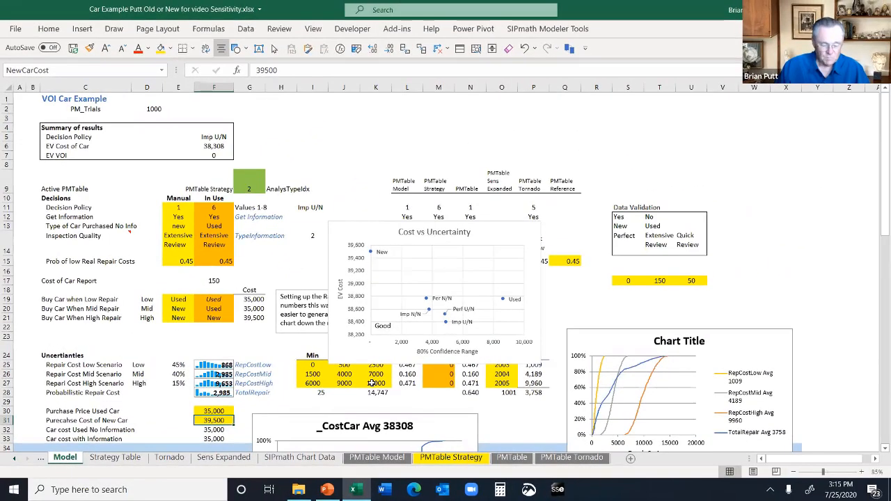
Set the purchase cost of the new car back to 39000
{"action": "type", "text": "390"}
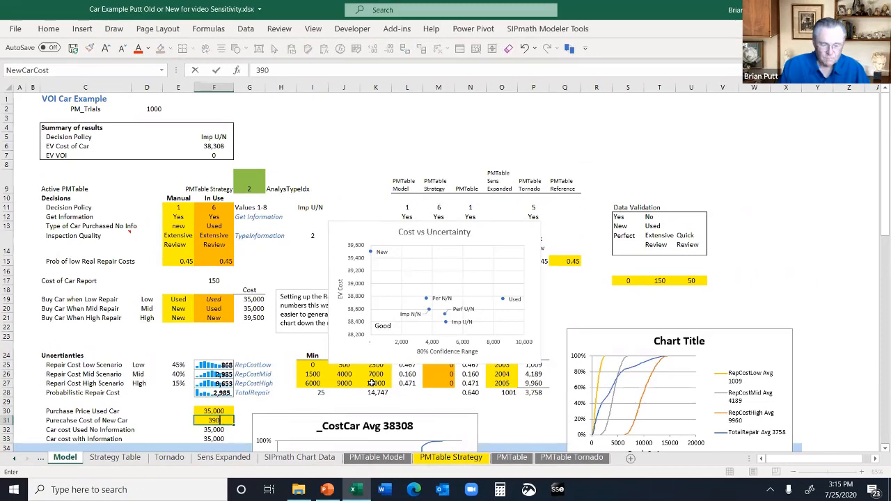
{"action": "type", "text": "00"}
{"action": "key", "text": "ctrl+Return"}
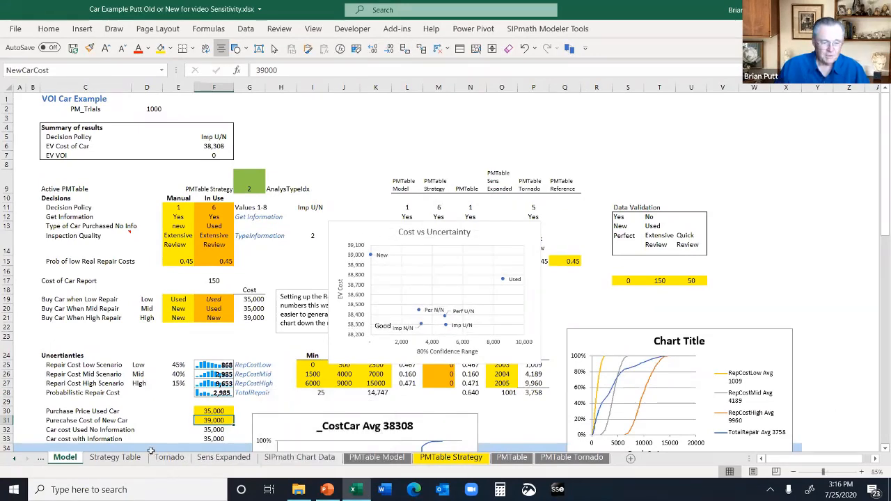
On the Strategy Table sheet, restore the Inspection Quality of the Per N/N and Perf U/N strategies to Perfect
{"action": "left_click", "coordinate": [105, 459]}
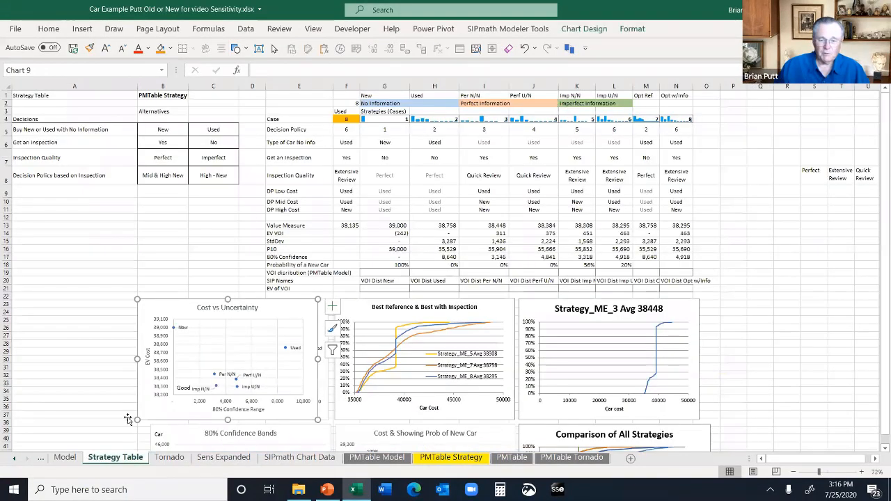
{"action": "left_click", "coordinate": [482, 173]}
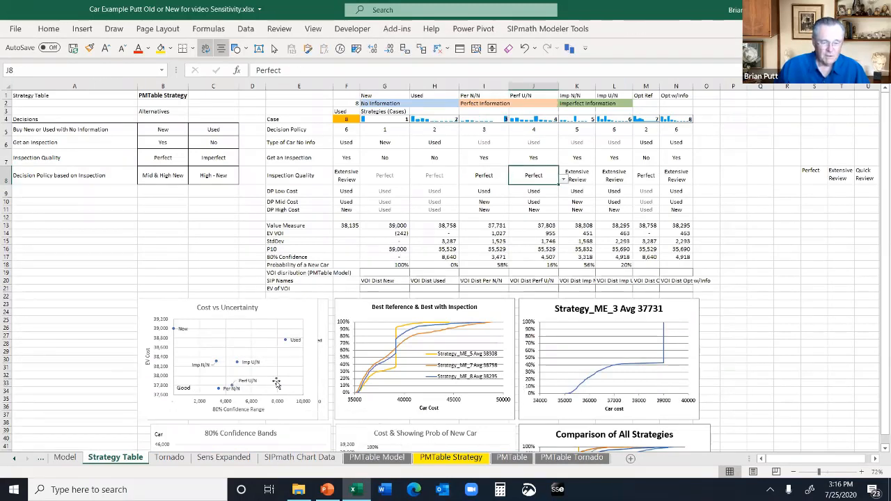
Cut the 80% Confidence Range version of the Cost vs Uncertainty chart from its place below the strategy table
{"action": "left_click", "coordinate": [289, 310]}
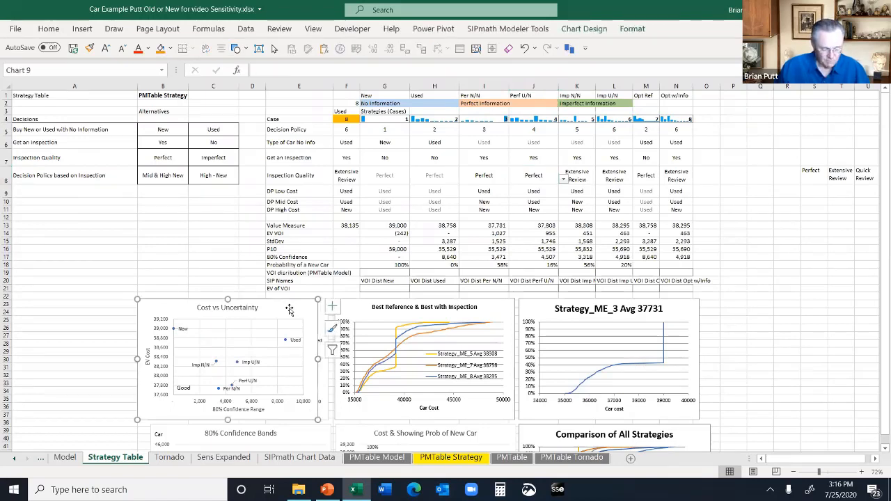
{"action": "key", "text": "ctrl"}
{"action": "key", "text": "ctrl+x"}
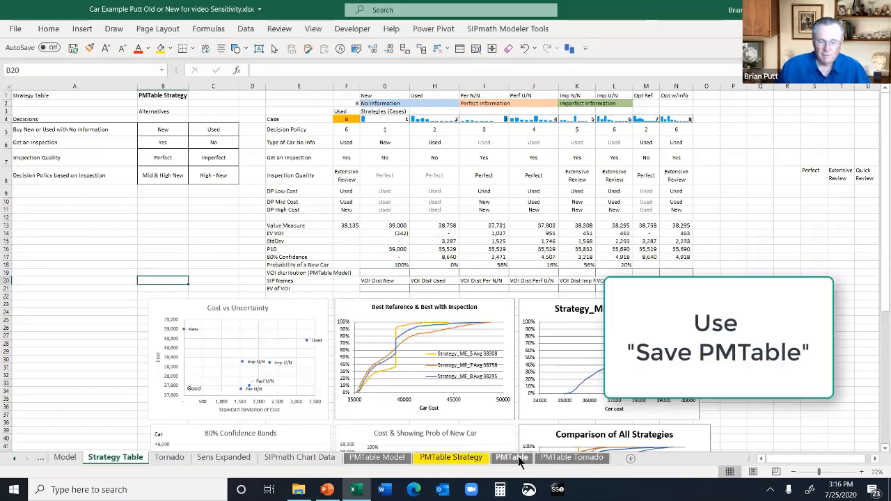
Retrieve the archived PMTable named PMTable so it becomes the active one
{"action": "left_click", "coordinate": [572, 50]}
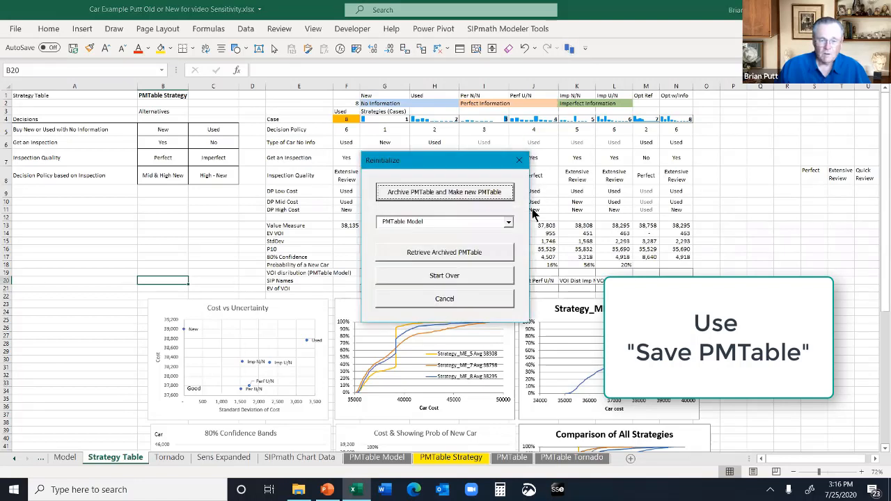
{"action": "left_click", "coordinate": [509, 223]}
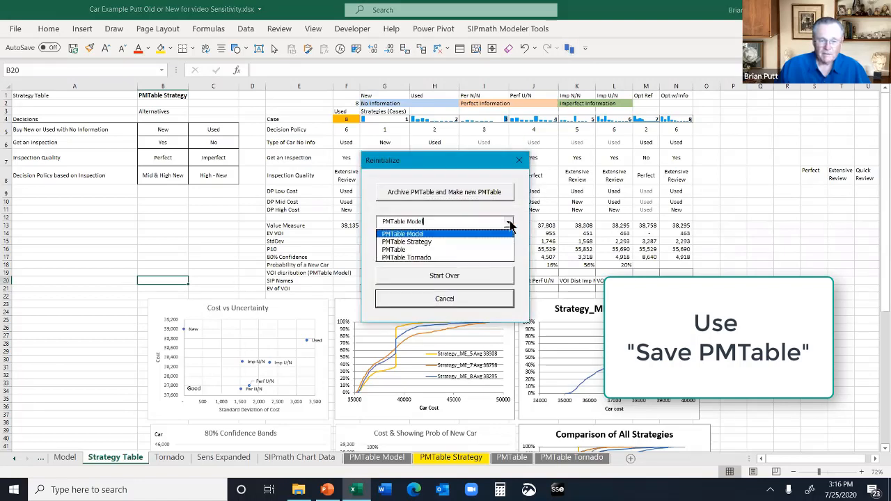
{"action": "left_click", "coordinate": [462, 251]}
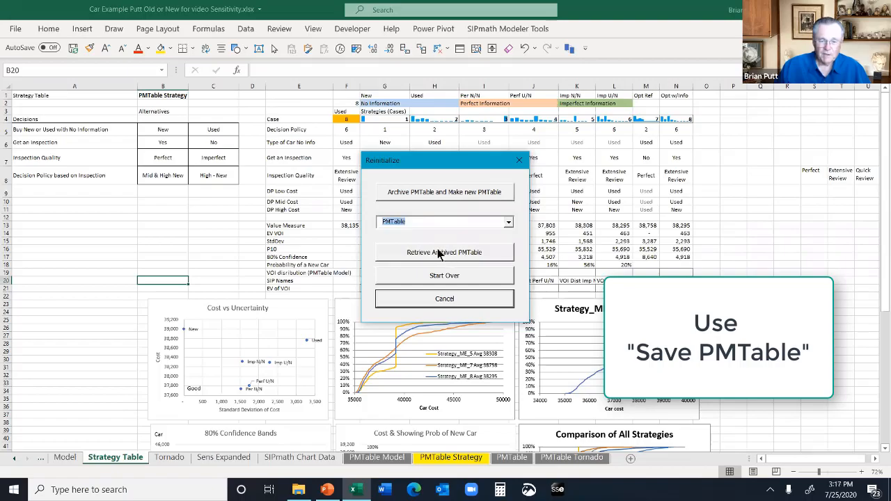
{"action": "left_click", "coordinate": [439, 253]}
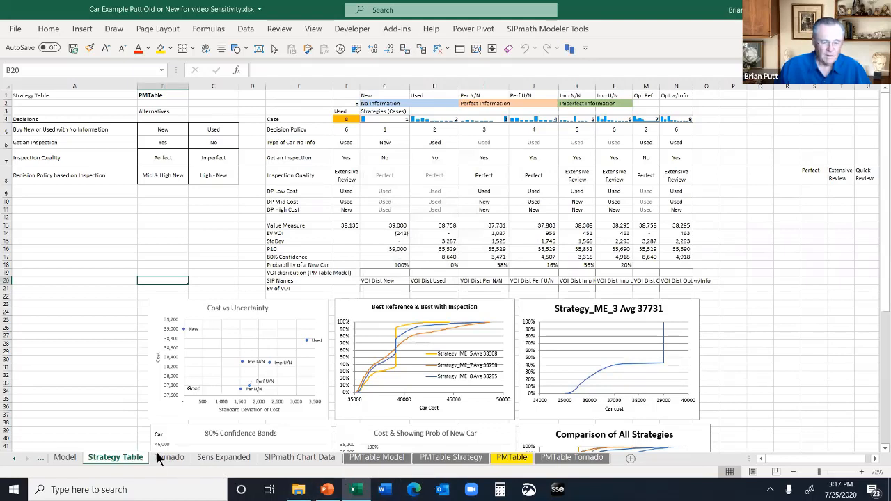
Examine the decision policy and low-cost probability cases on the Sens Expanded sheet, through to the Reference / User case
{"action": "left_click", "coordinate": [209, 445]}
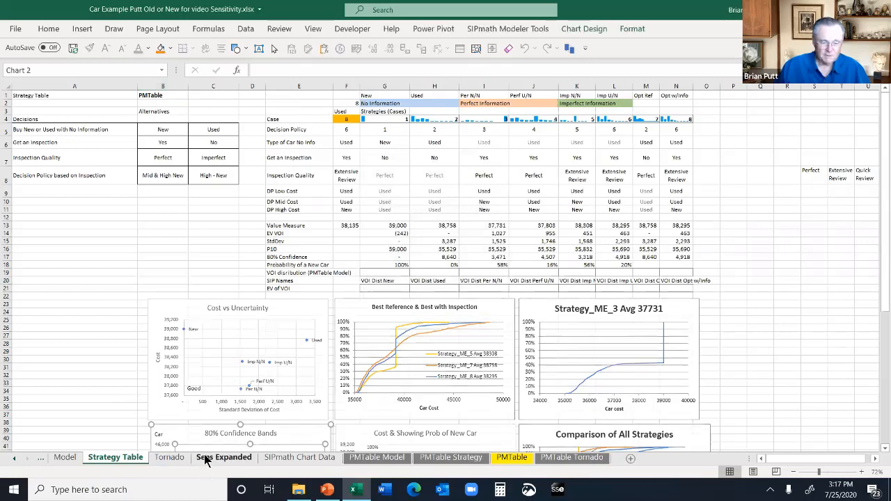
{"action": "left_click", "coordinate": [206, 461]}
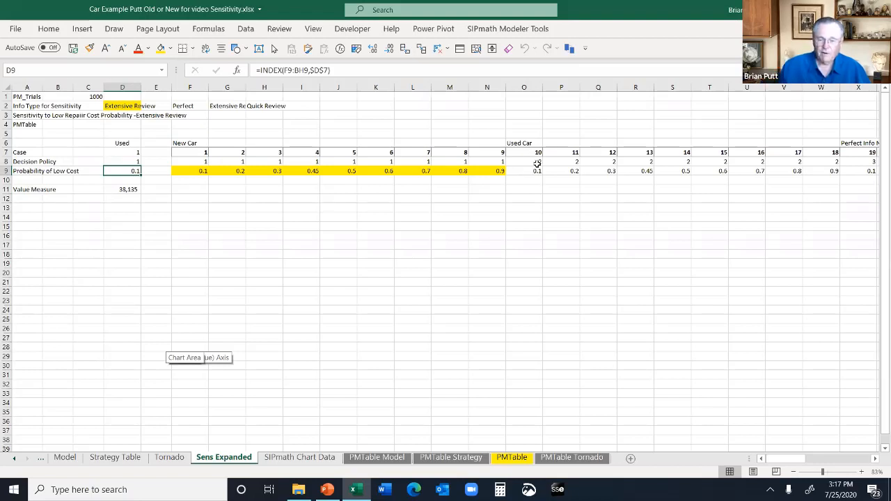
{"action": "left_click_drag", "start_coordinate": [790, 458], "coordinate": [861, 459]}
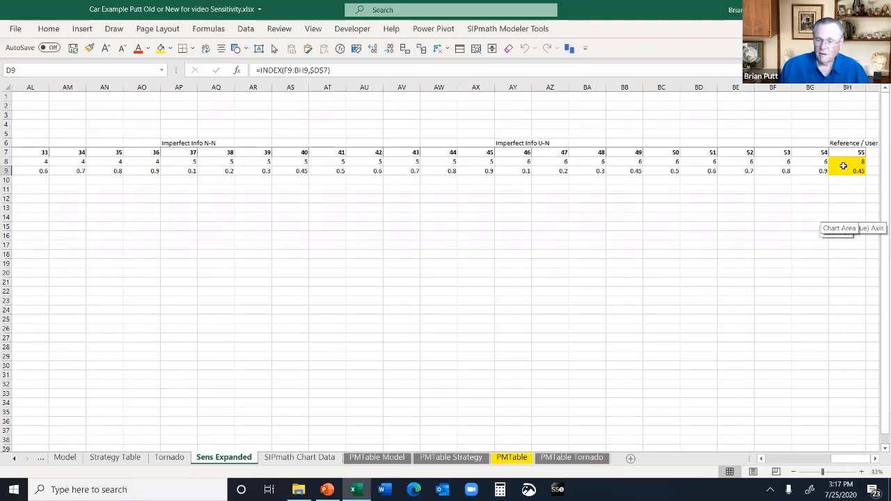
{"action": "left_click", "coordinate": [729, 473]}
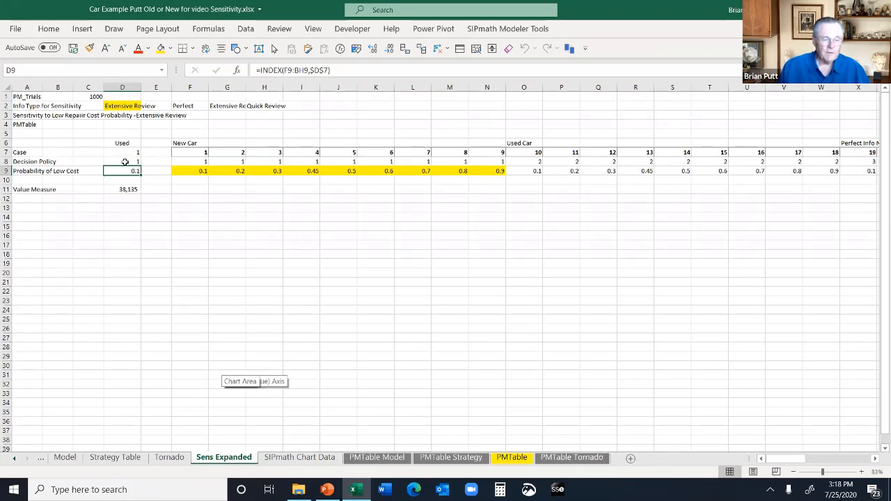
On the Model sheet, move the Cost vs Uncertainty chart off the PMTable inputs to beyond the Data Validation table
{"action": "left_click", "coordinate": [65, 458]}
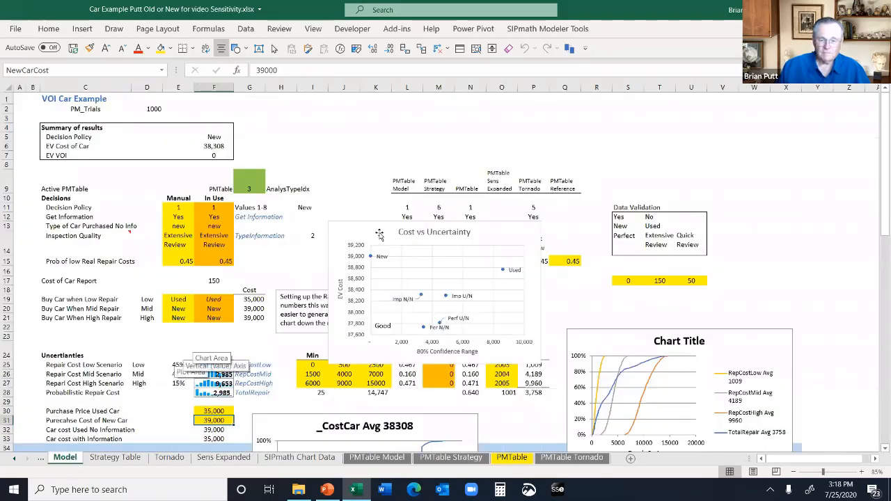
{"action": "left_click", "coordinate": [505, 228]}
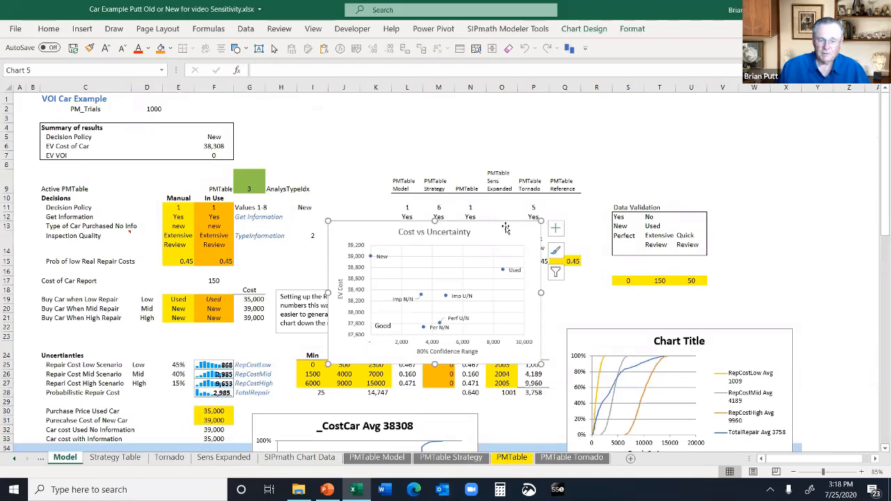
{"action": "left_click_drag", "start_coordinate": [506, 227], "coordinate": [875, 170]}
{"action": "left_click_drag", "start_coordinate": [784, 186], "coordinate": [812, 190]}
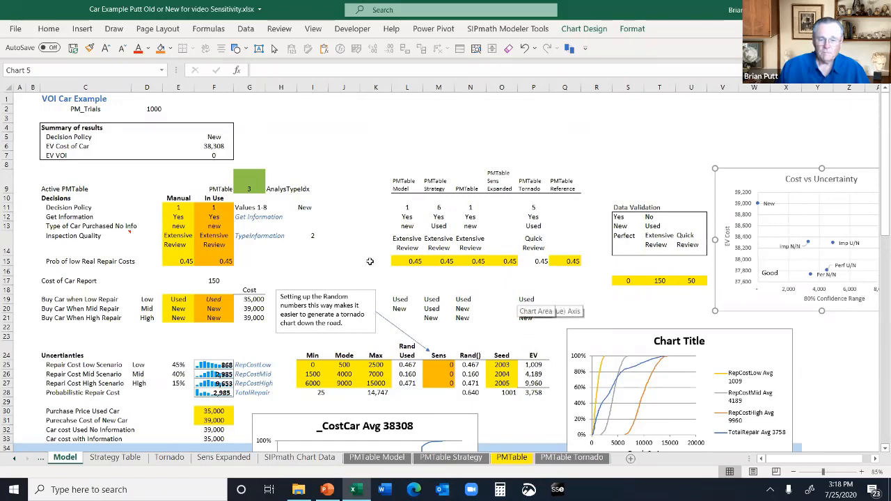
Link the Decision Policy in the Model sheet's PMTable column (N11) to ='Sens Expanded'!D8
{"action": "left_click", "coordinate": [469, 210]}
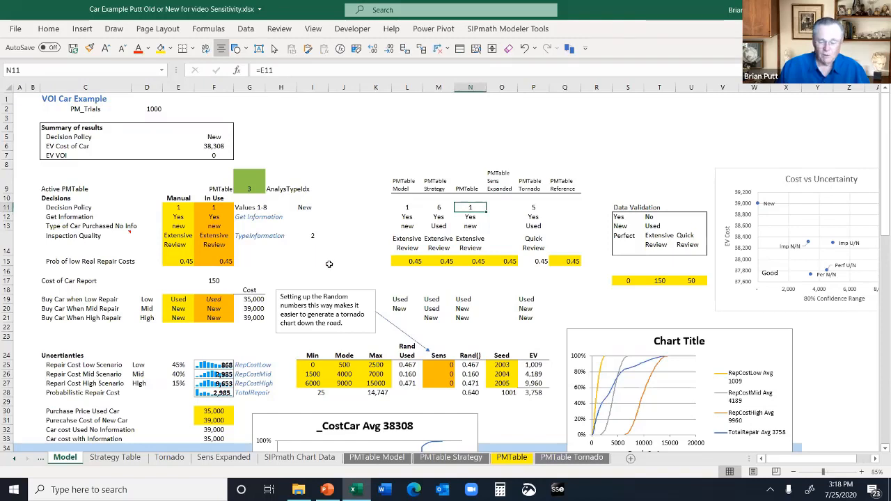
{"action": "type", "text": "="}
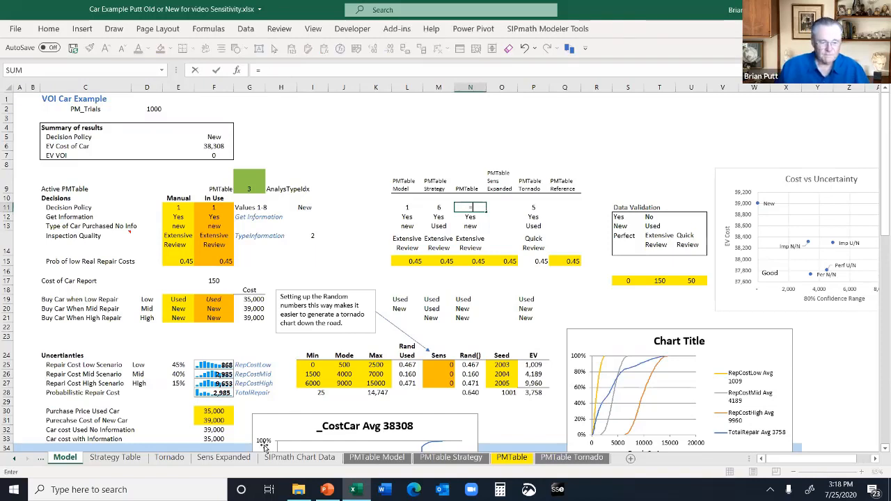
{"action": "left_click", "coordinate": [237, 459]}
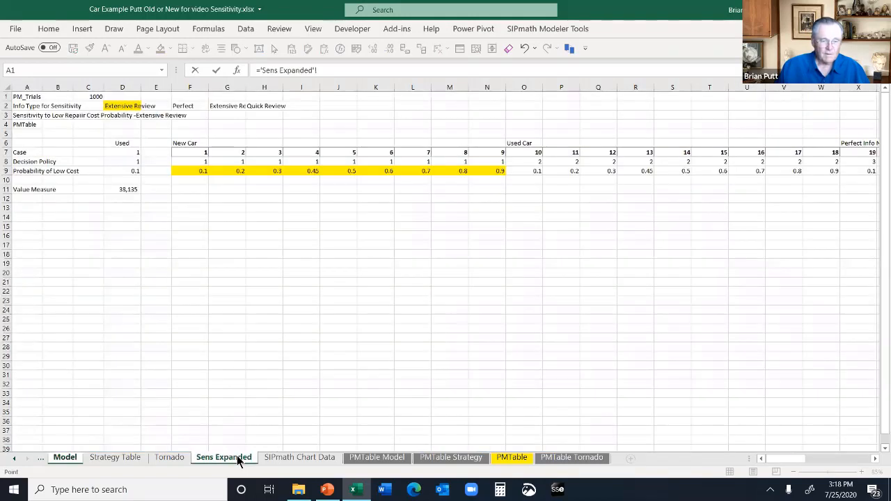
{"action": "left_click", "coordinate": [120, 162]}
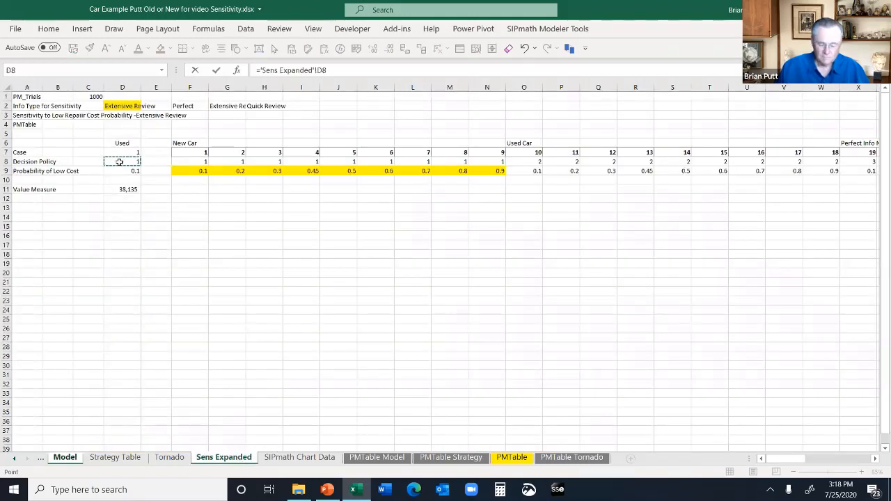
{"action": "key", "text": "Return"}
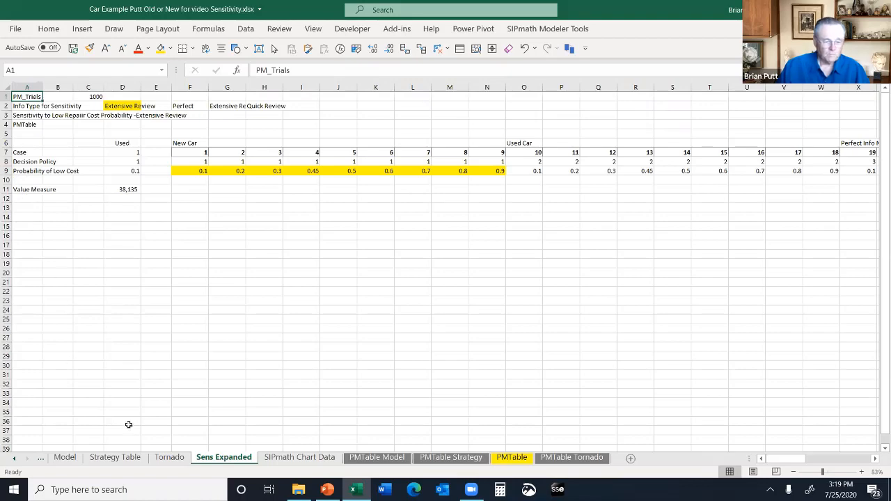
Link the probability of low real repair costs in the Model sheet's PMTable column (N15) to ='Sens Expanded'!D9
{"action": "left_click", "coordinate": [65, 458]}
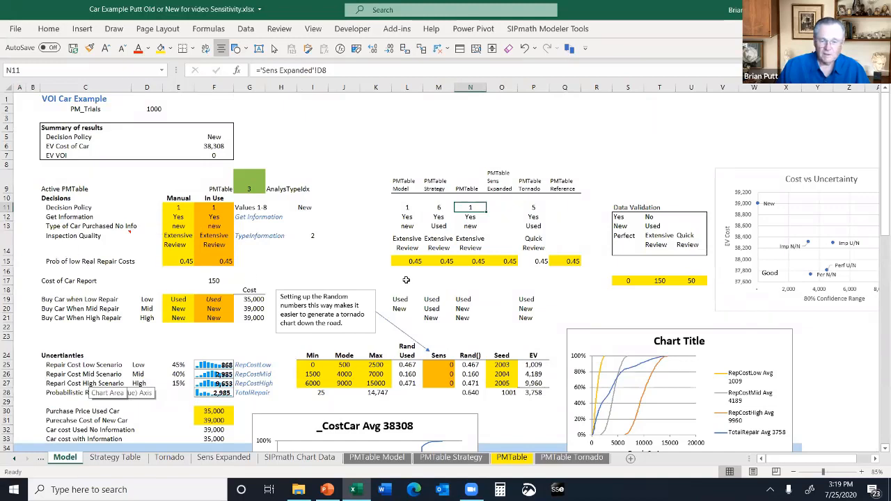
{"action": "left_click", "coordinate": [467, 264]}
{"action": "type", "text": "="}
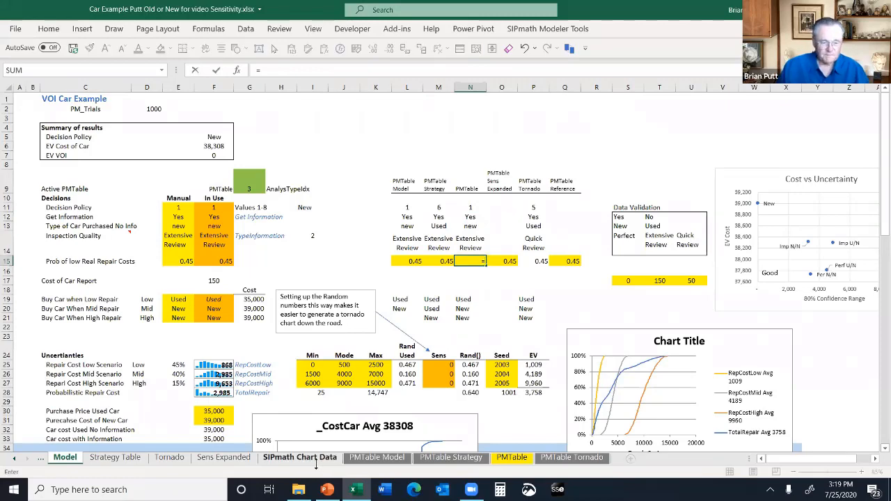
{"action": "left_click", "coordinate": [229, 458]}
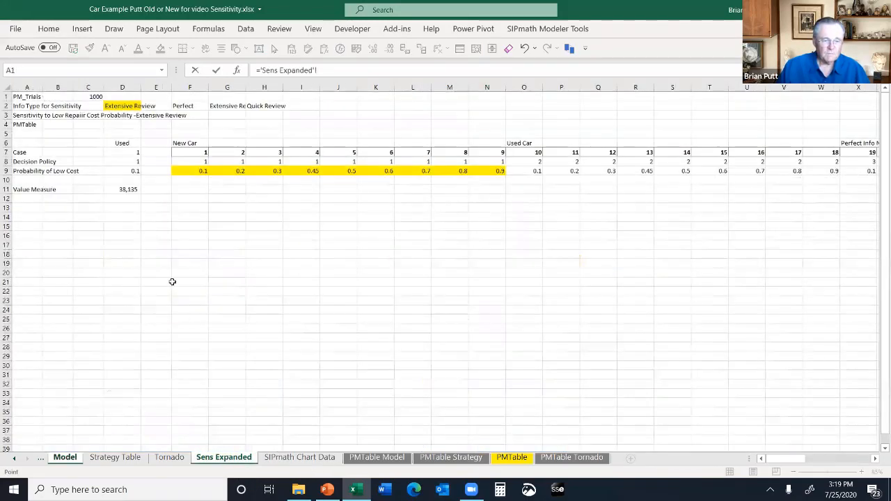
{"action": "left_click", "coordinate": [125, 173]}
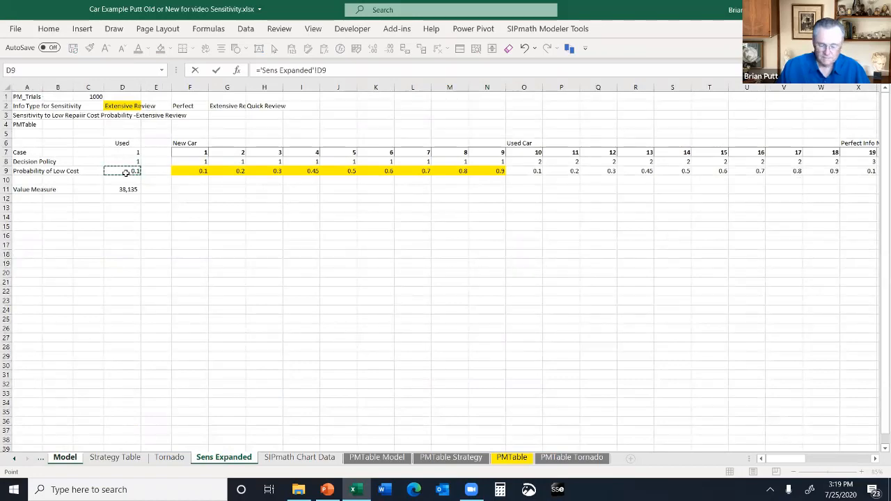
{"action": "key", "text": "Return"}
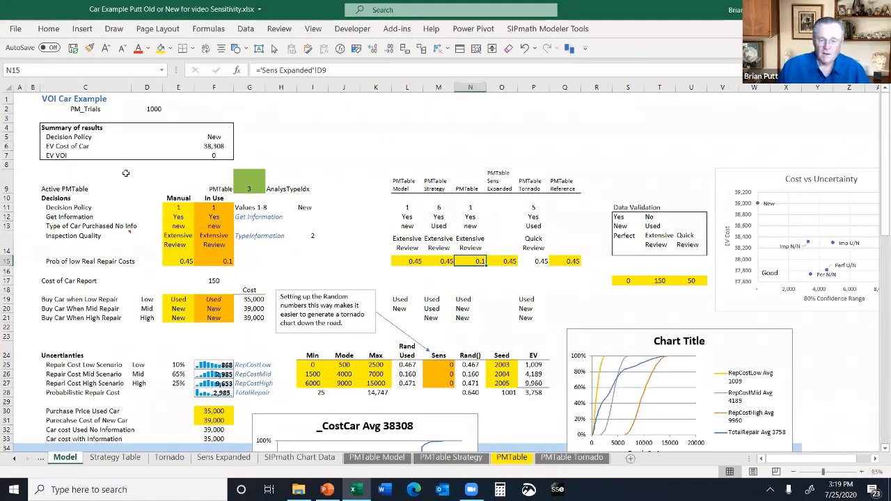
Link the Inspection Quality in the PMTable column (N14) to the sensitivity info type with ='Sens Expanded'!D2
{"action": "key", "text": "Up"}
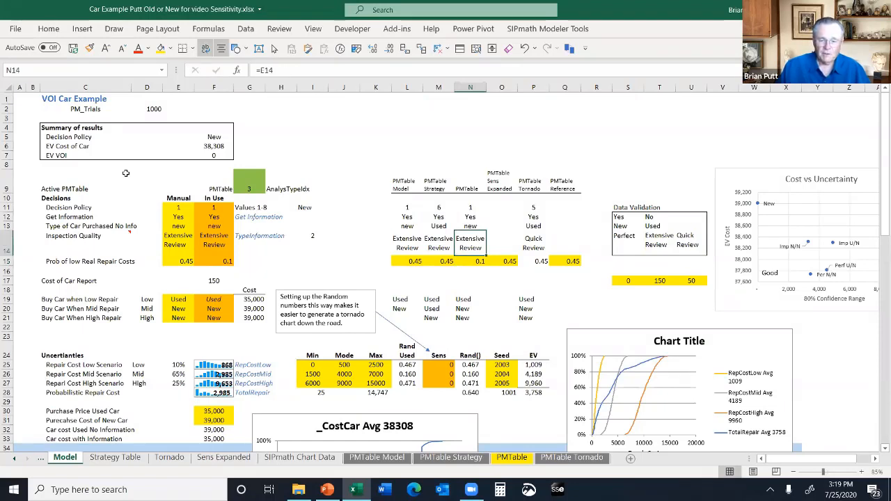
{"action": "type", "text": "="}
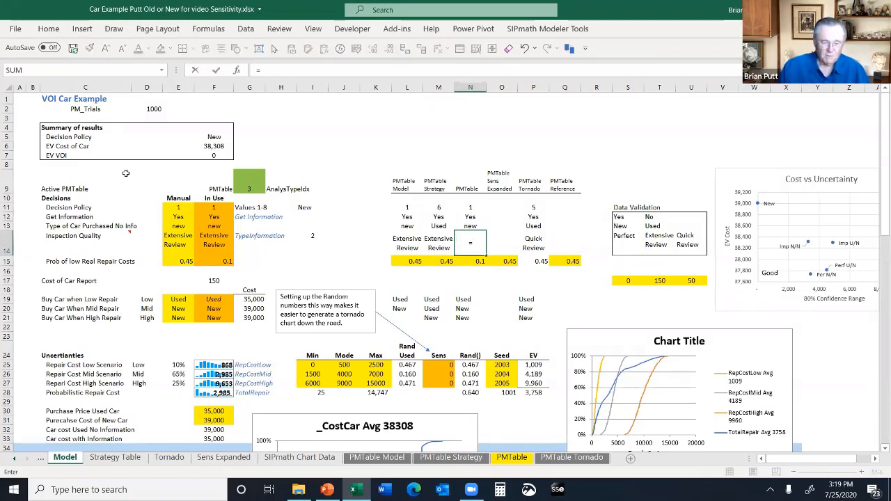
{"action": "left_click", "coordinate": [209, 458]}
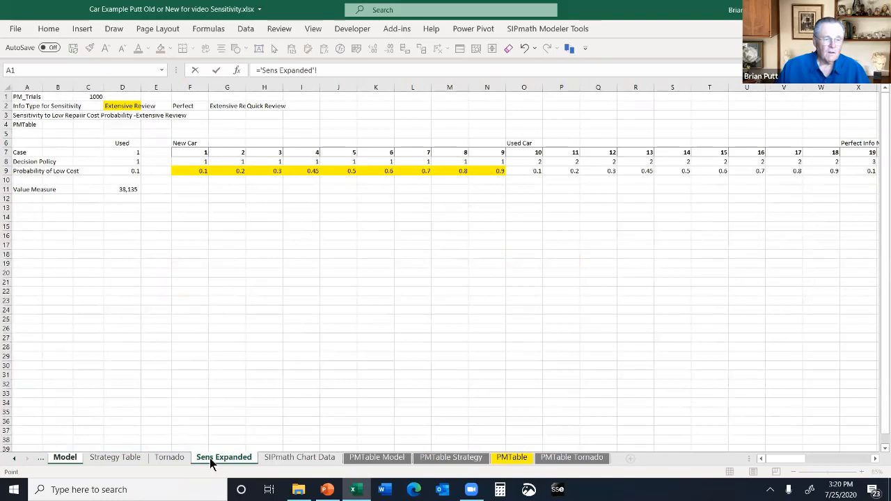
{"action": "left_click", "coordinate": [113, 105]}
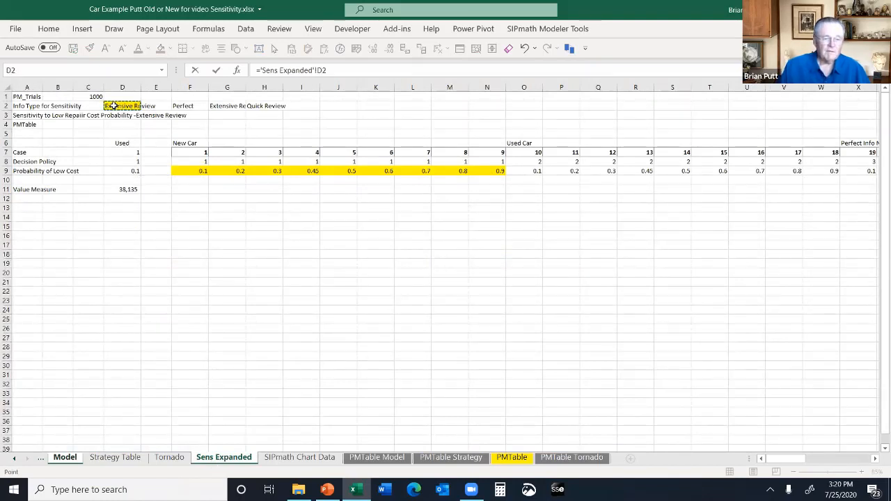
{"action": "key", "text": "Return"}
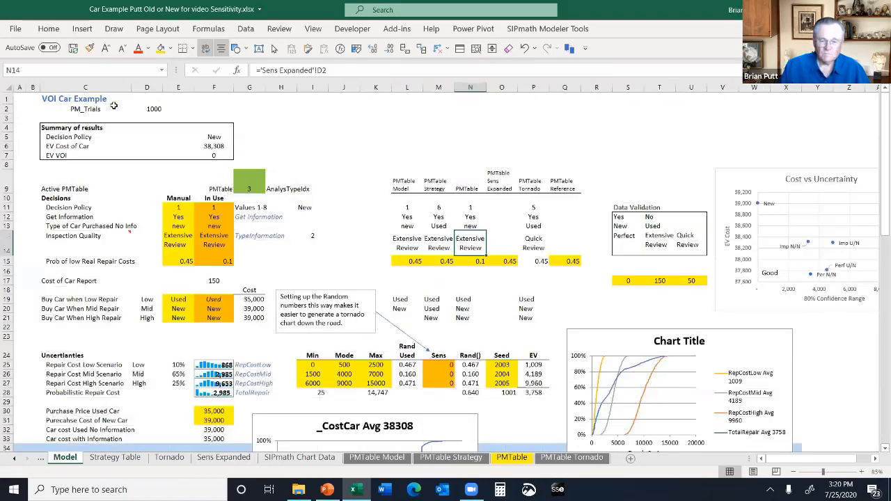
Check the PMTable column's decision formulas and examine the type-of-car formula in the PMTable Tornado column (P13)
{"action": "key", "text": "Up"}
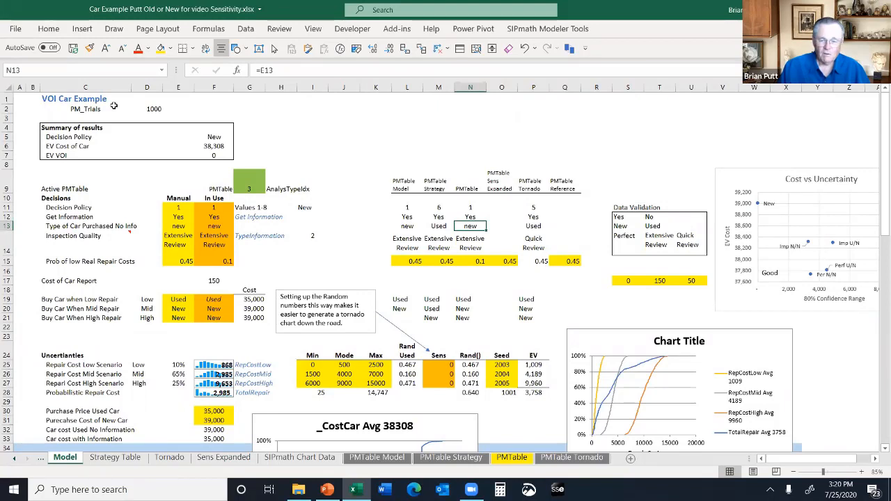
{"action": "key", "text": "Up"}
{"action": "key", "text": "Up"}
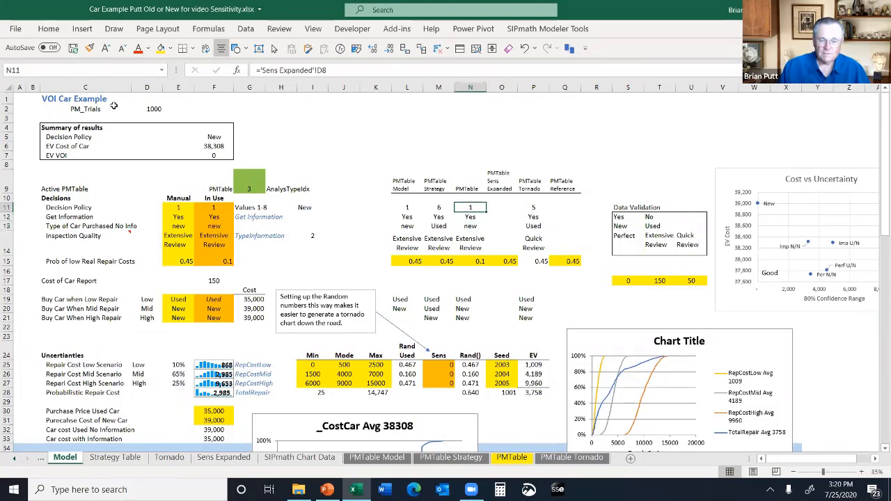
{"action": "key", "text": "Down"}
{"action": "key", "text": "Down"}
{"action": "key", "text": "Right"}
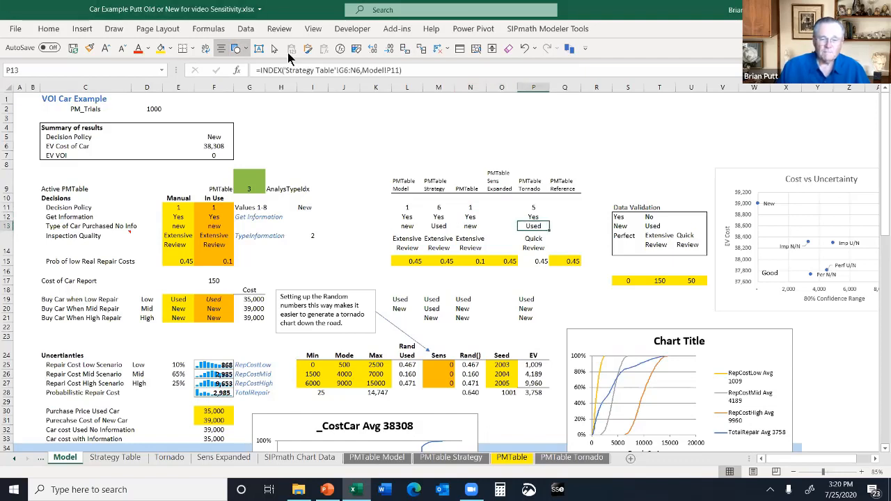
{"action": "left_click_drag", "start_coordinate": [404, 70], "coordinate": [198, 85]}
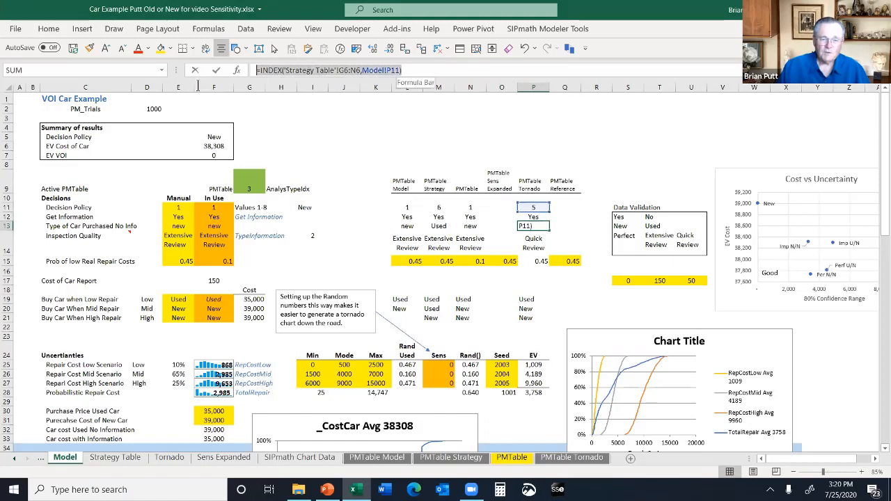
{"action": "key", "text": "Escape"}
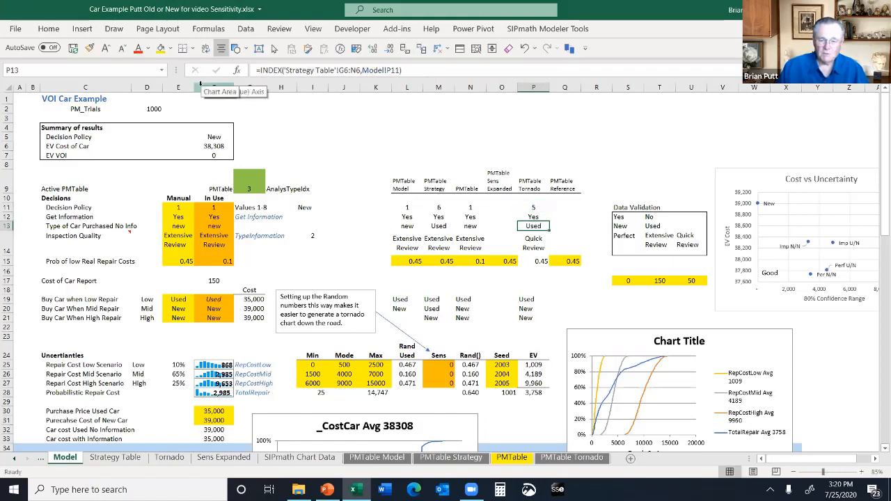
Enter =INDEX('Strategy Table'!$G$7:$N$7,Model!N11) for the type of car in the Model sheet's PMTable column (N13)
{"action": "key", "text": "Left"}
{"action": "key", "text": "Left"}
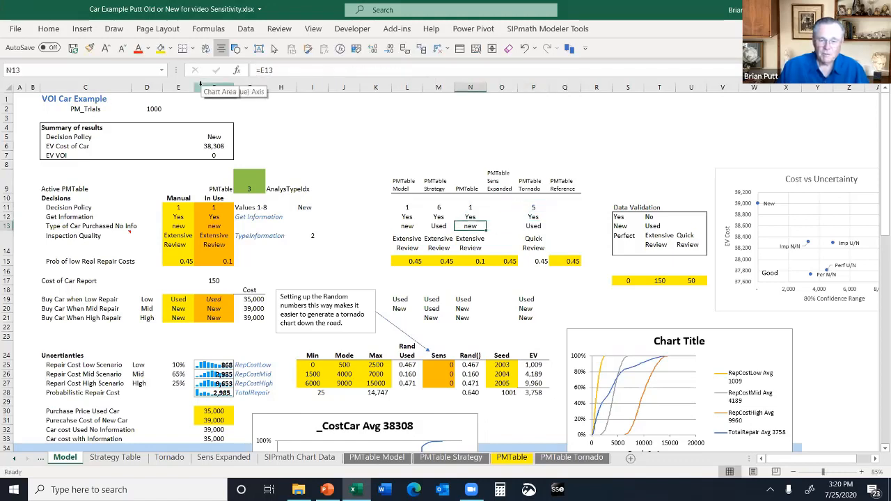
{"action": "type", "text": "=i"}
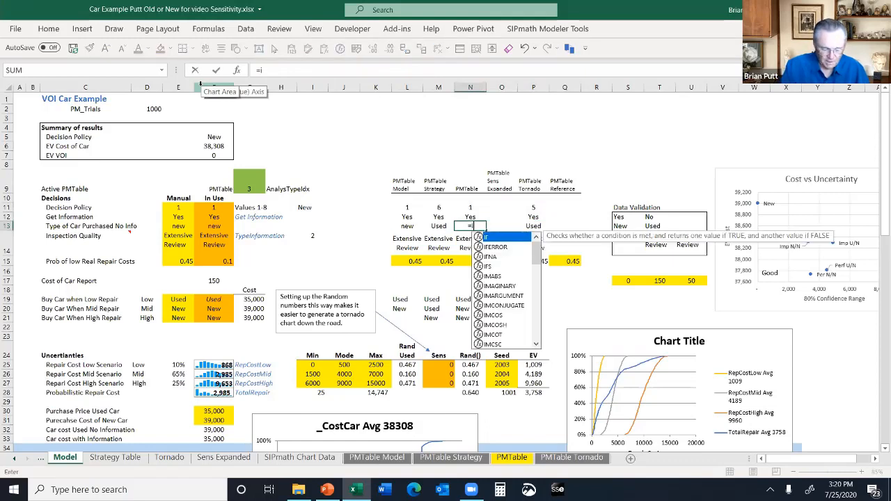
{"action": "type", "text": "ndex("}
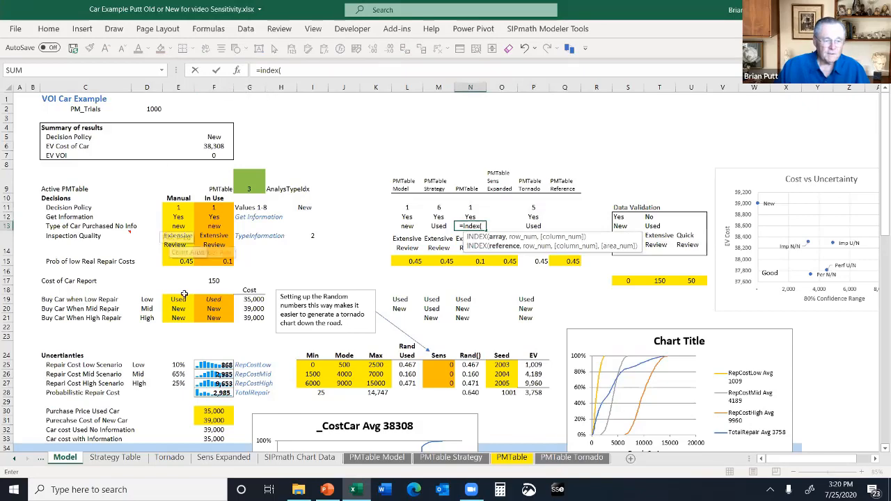
{"action": "left_click", "coordinate": [123, 457]}
{"action": "left_click_drag", "start_coordinate": [385, 158], "coordinate": [675, 158]}
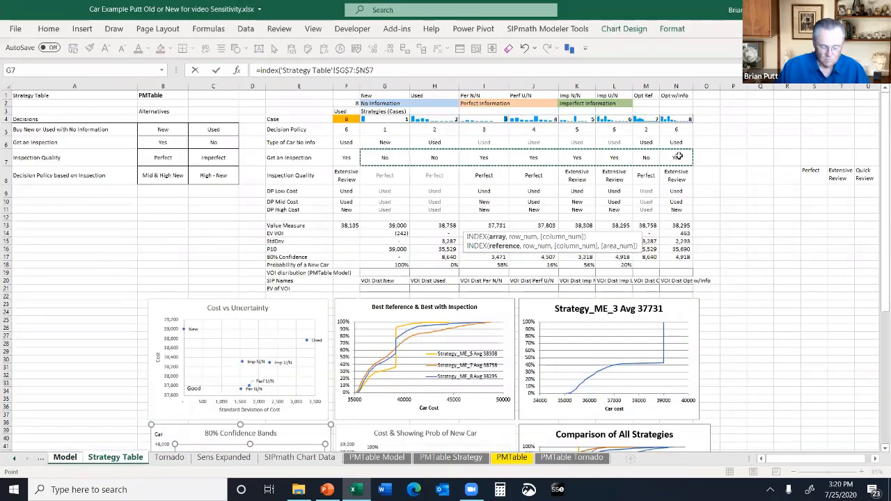
{"action": "key", "text": "F4"}
{"action": "type", "text": ","}
{"action": "left_click", "coordinate": [65, 457]}
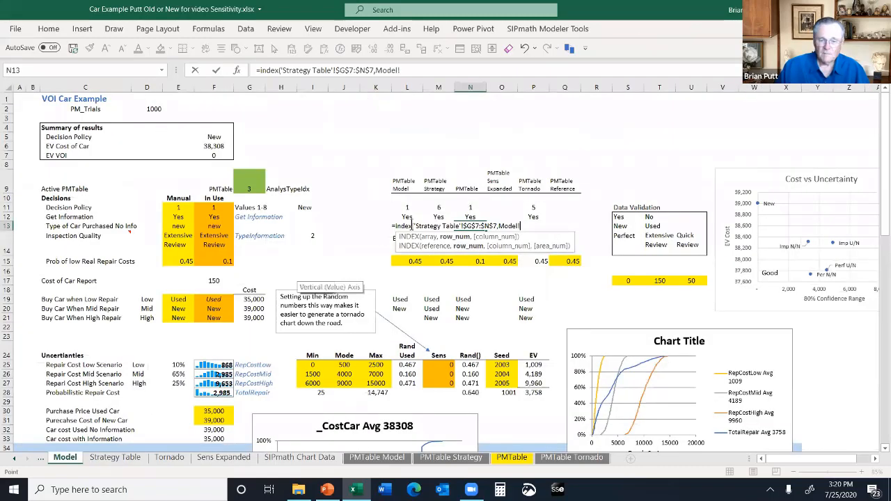
{"action": "left_click", "coordinate": [470, 207]}
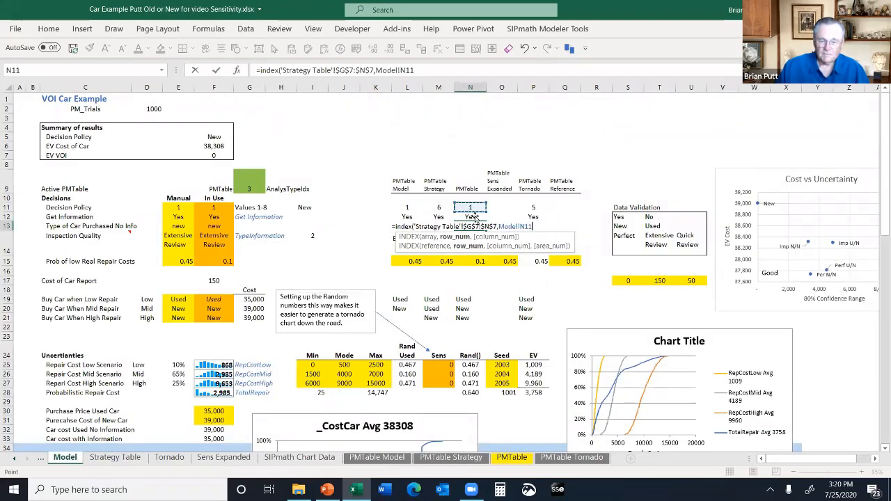
{"action": "key", "text": "Return"}
{"action": "left_click", "coordinate": [475, 225]}
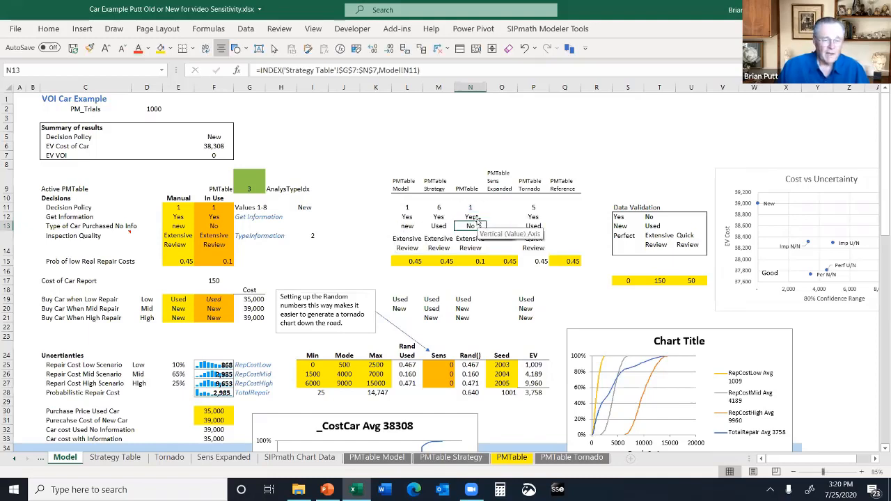
Enter =INDEX('Strategy Table'!$G$6:$N$6,Model!N11) for Get Information in the Model sheet's PMTable column (N12)
{"action": "left_click", "coordinate": [475, 218]}
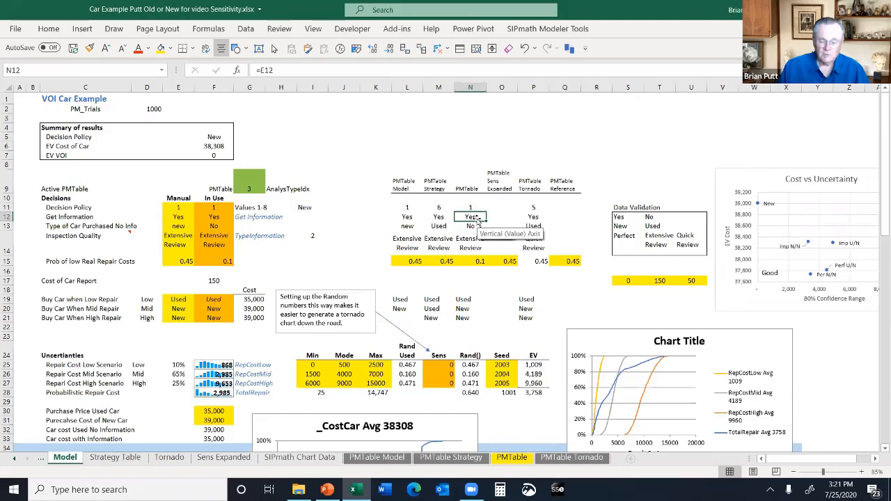
{"action": "type", "text": "=index("}
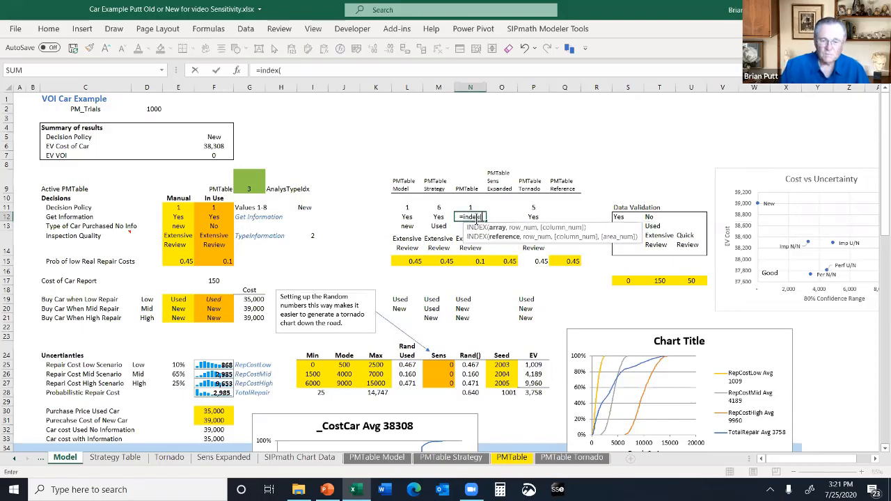
{"action": "left_click", "coordinate": [115, 457]}
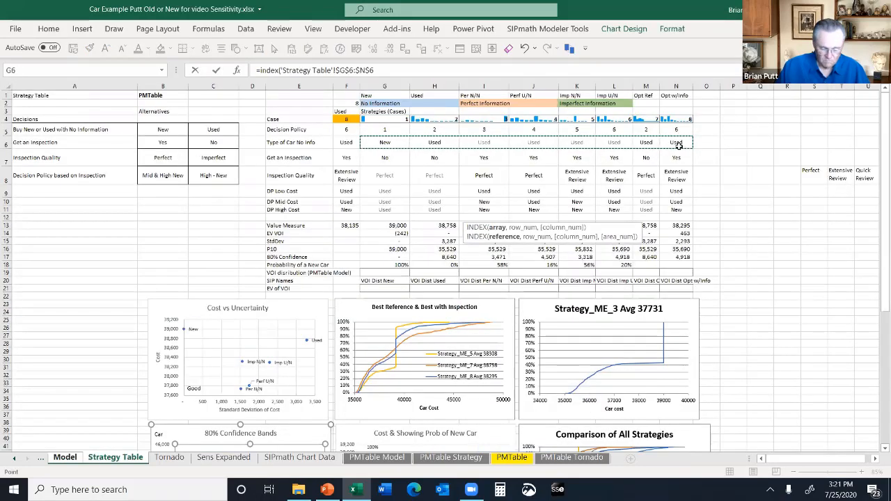
{"action": "left_click_drag", "start_coordinate": [385, 143], "coordinate": [679, 144]}
{"action": "type", "text": ",Model!N11"}
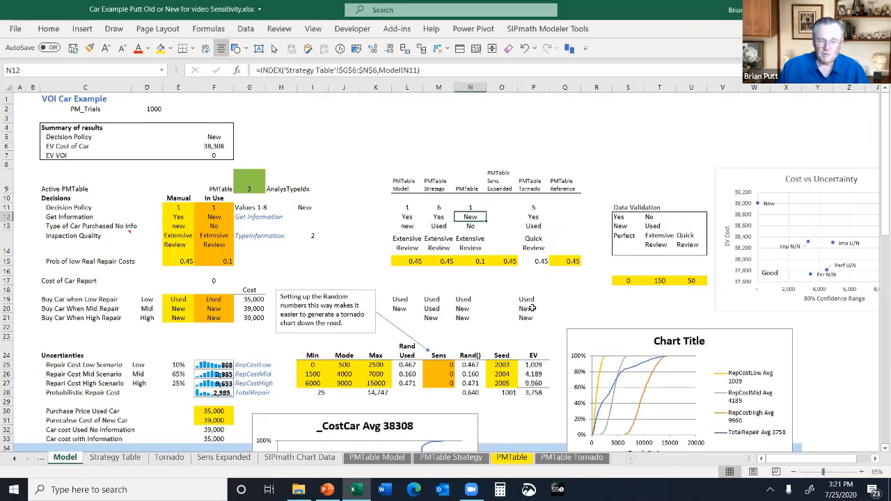
Swap the two lookups so N12 indexes 'Strategy Table'!$G$7:$N$7 and N13 indexes $G$6:$N$6, and check the PMTable decision formulas
{"action": "key", "text": "ctrl+c"}
{"action": "key", "text": "Right"}
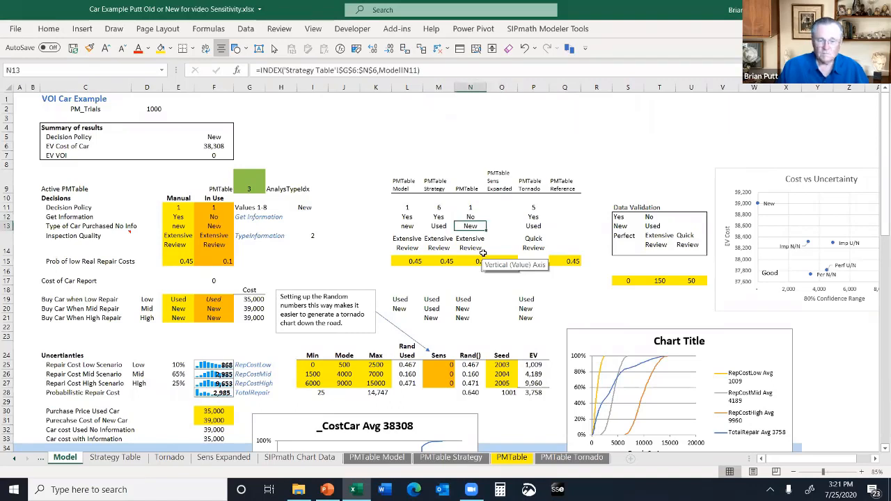
{"action": "key", "text": "Up"}
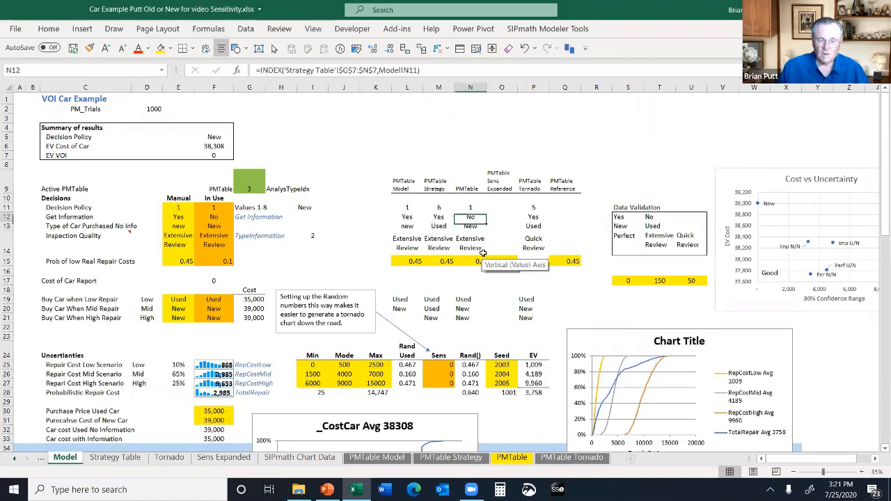
{"action": "key", "text": "Up"}
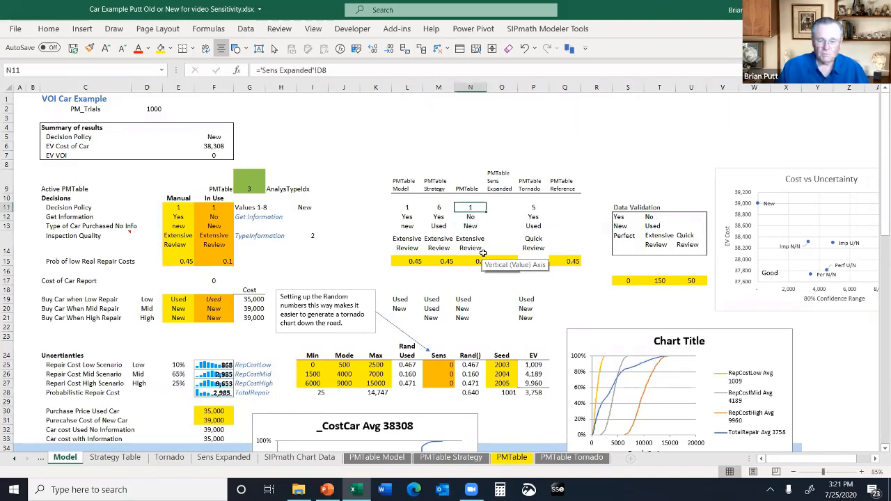
{"action": "key", "text": "Down"}
{"action": "key", "text": "Down"}
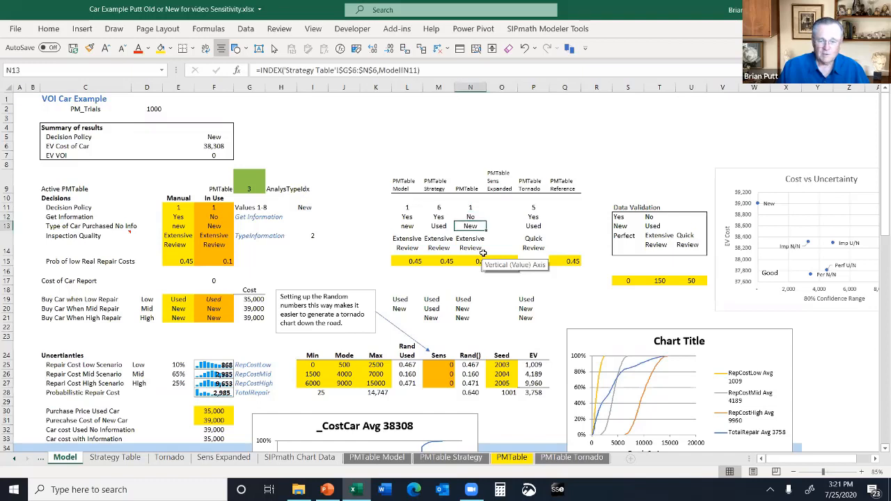
{"action": "key", "text": "Down"}
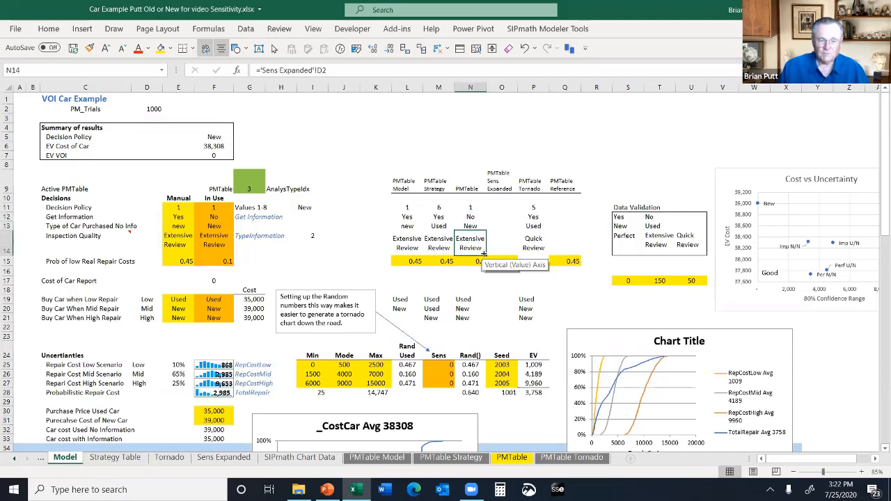
Enter a lookup for the low-repair purchase decision in N19, using 'Strategy Table'!$G$9:$N$9 and the decision policy in Model!N11
{"action": "key", "text": "Down"}
{"action": "key", "text": "Down"}
{"action": "key", "text": "Down"}
{"action": "key", "text": "Down"}
{"action": "key", "text": "Down"}
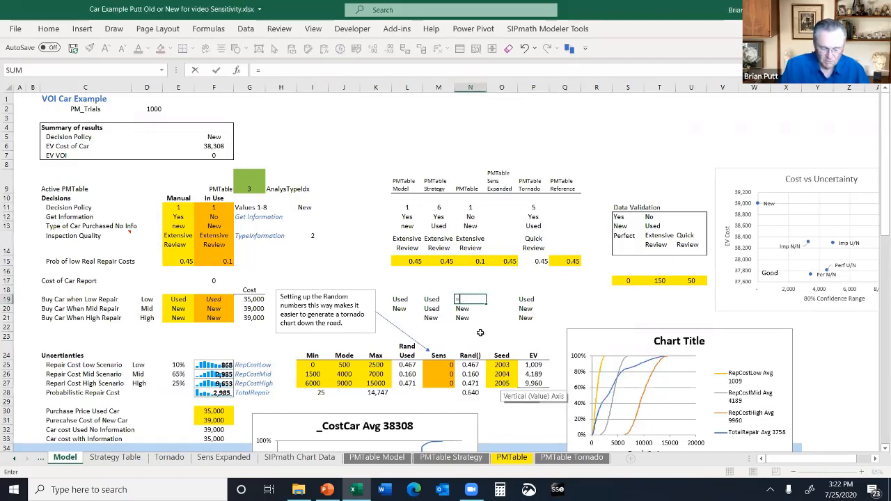
{"action": "type", "text": "=ubdex('Strategy Table'!$G$9:$N$9"}
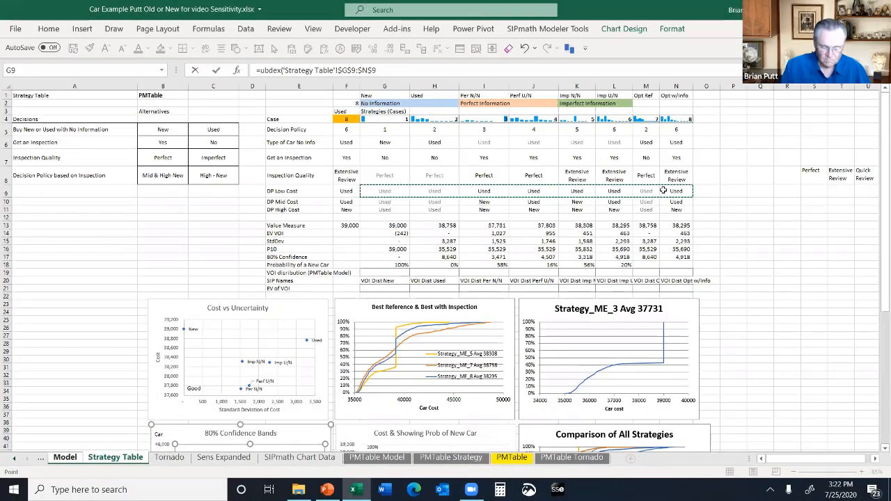
{"action": "type", "text": ","}
{"action": "left_click", "coordinate": [65, 458]}
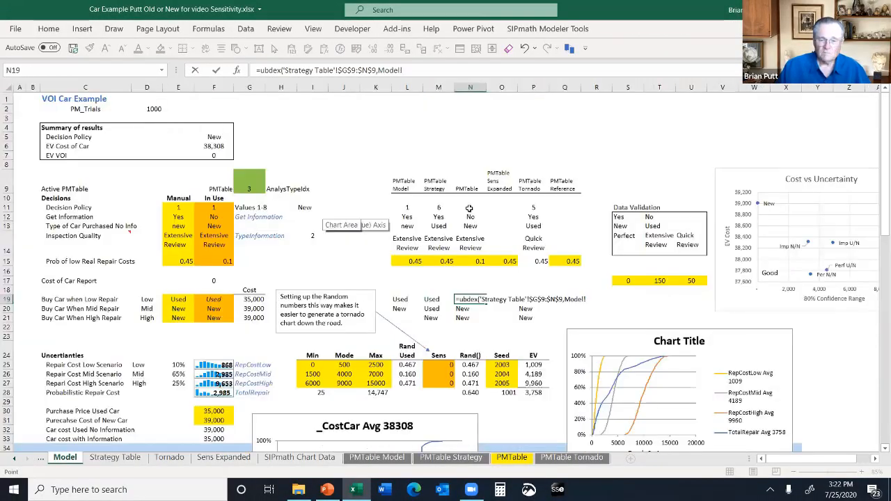
{"action": "left_click", "coordinate": [469, 208]}
{"action": "key", "text": "Return"}
Correct the misspelled function name in the N19 formula to INDEX
{"action": "left_click", "coordinate": [264, 71]}
{"action": "double_click", "coordinate": [268, 70]}
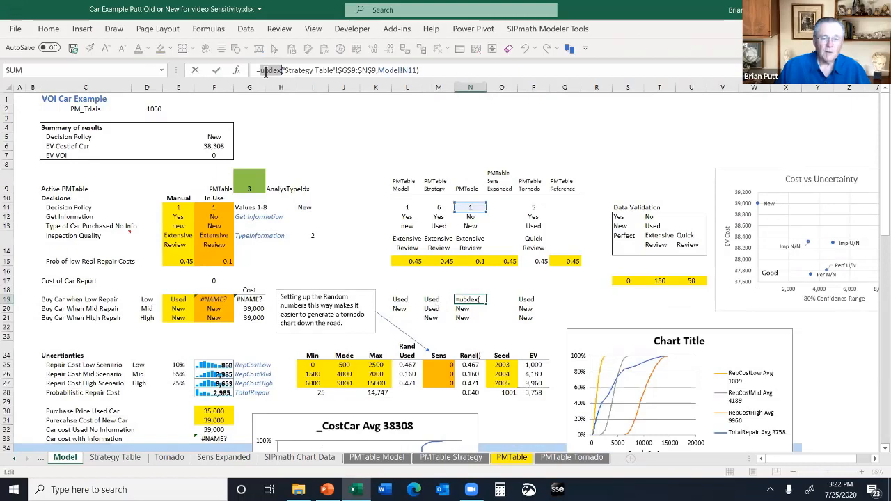
{"action": "type", "text": "index"}
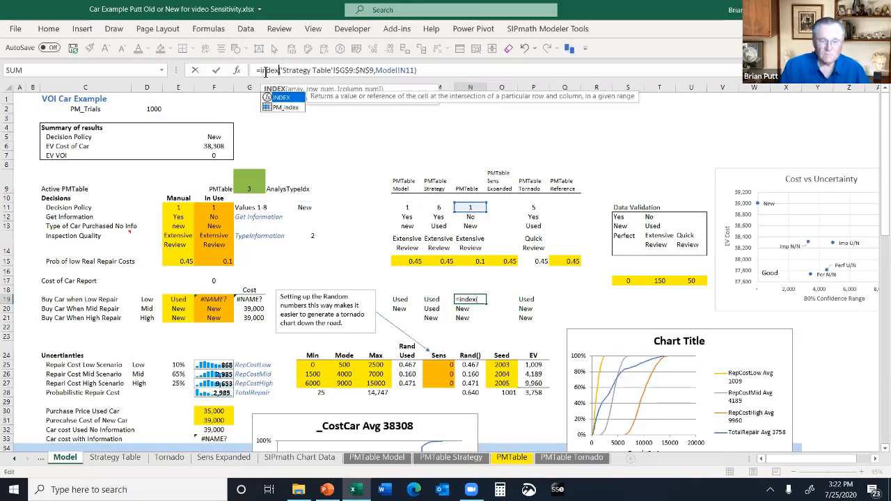
{"action": "key", "text": "Return"}
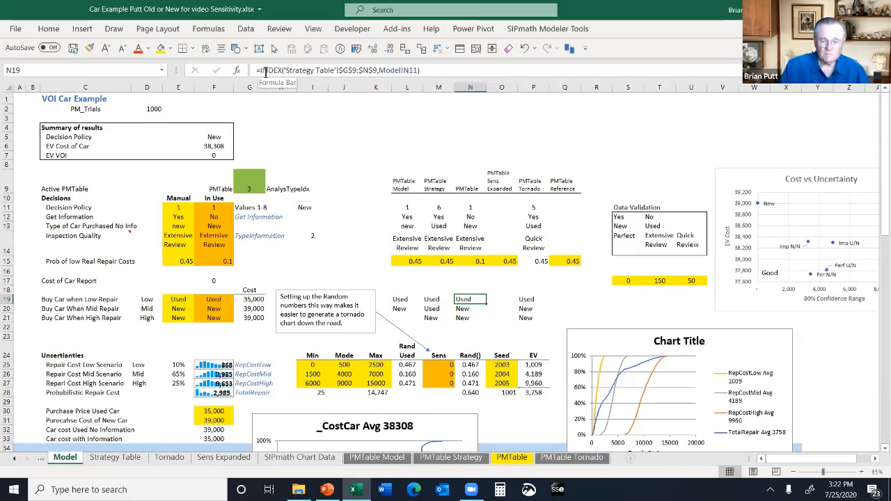
Adjust N19 to =INDEX('Strategy Table'!$G9:$N9,Model!$N$11) and copy it to the mid and high repair rows (N20:N21)
{"action": "key", "text": "ctrl+c"}
{"action": "key", "text": "shift+Down"}
{"action": "key", "text": "shift+Down"}
{"action": "key", "text": "ctrl+v"}
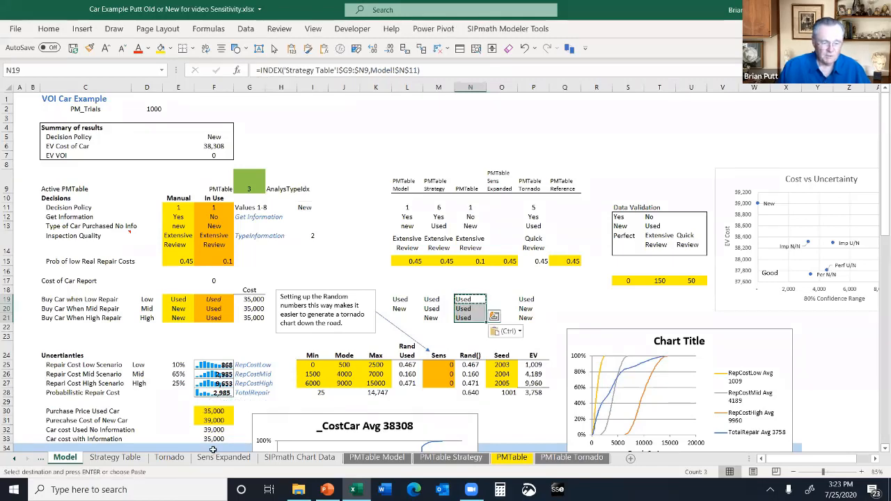
Set the used case in Sens Expanded cell D7 to 23 and check the linked PMTable inputs in the Model sheet
{"action": "left_click", "coordinate": [212, 457]}
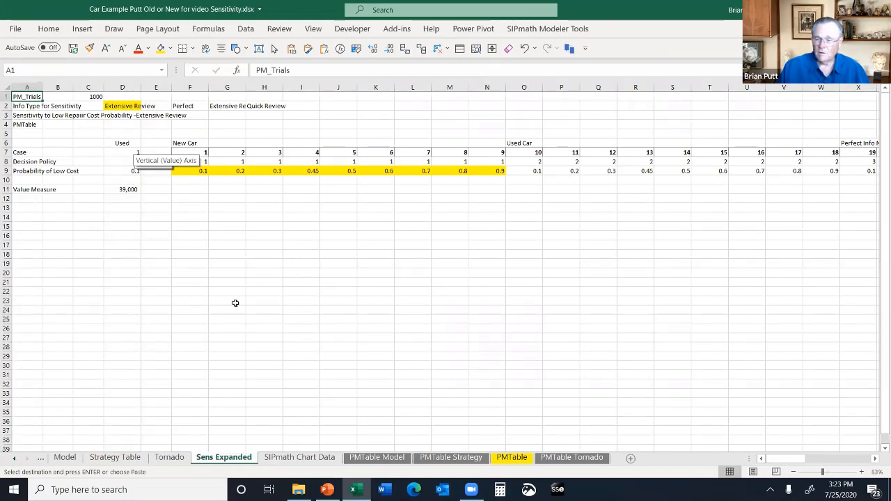
{"action": "left_click", "coordinate": [123, 155]}
{"action": "type", "text": "23"}
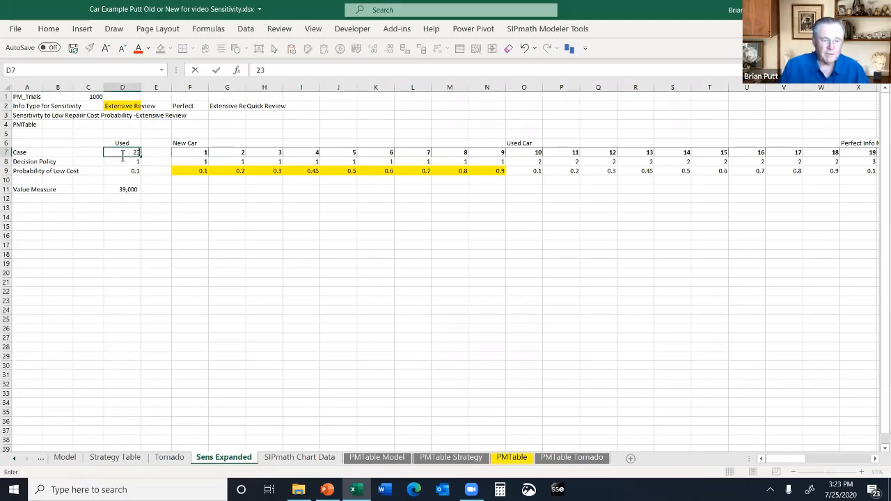
{"action": "key", "text": "Return"}
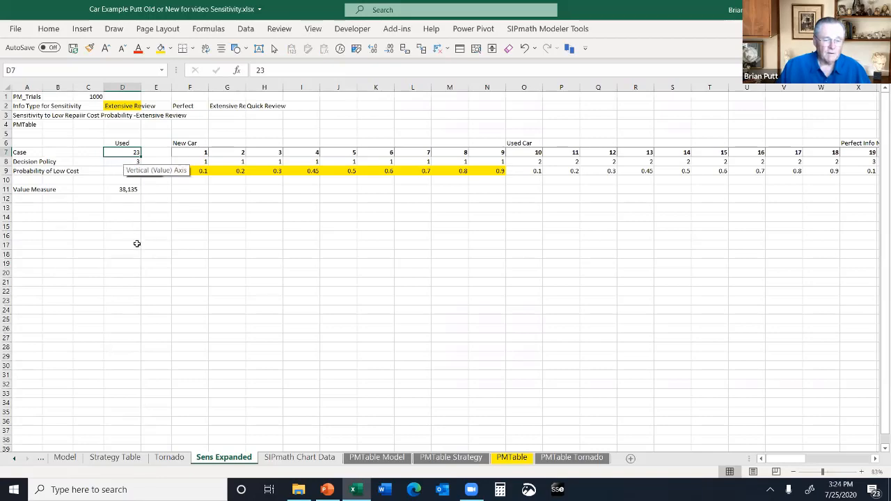
{"action": "left_click", "coordinate": [75, 458]}
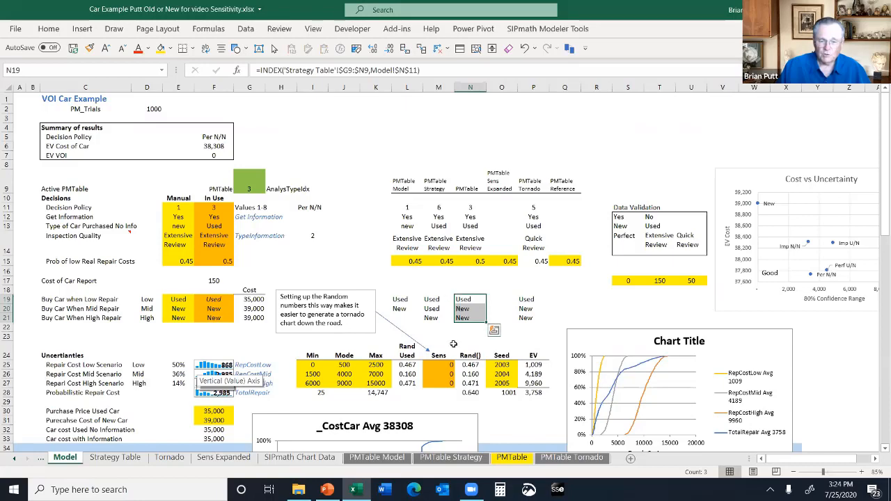
{"action": "left_click", "coordinate": [213, 458]}
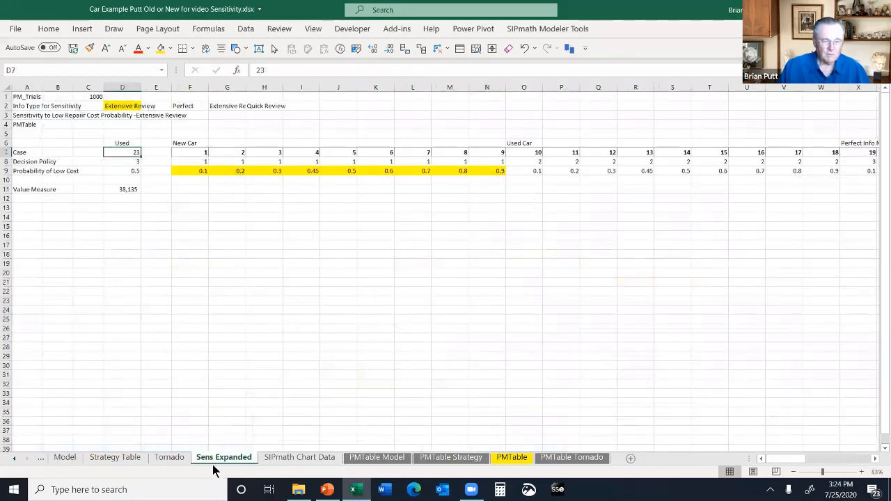
Save the workbook and start a SIPmath Multiple Experiments output named SensLowCost for the value measure in D11
{"action": "left_click", "coordinate": [123, 189]}
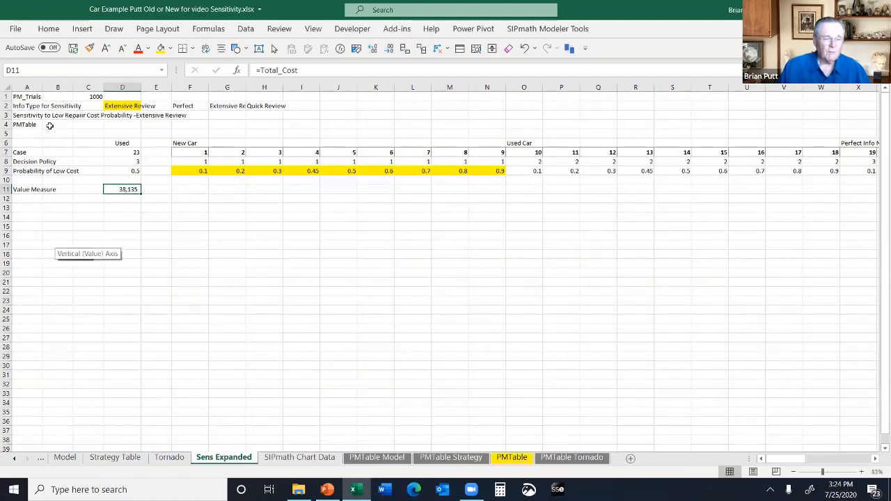
{"action": "left_click", "coordinate": [72, 48]}
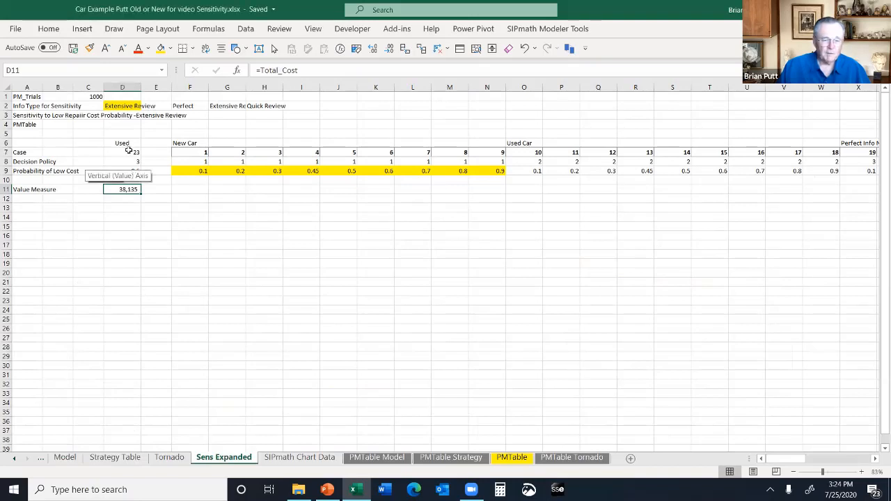
{"action": "left_click", "coordinate": [527, 29]}
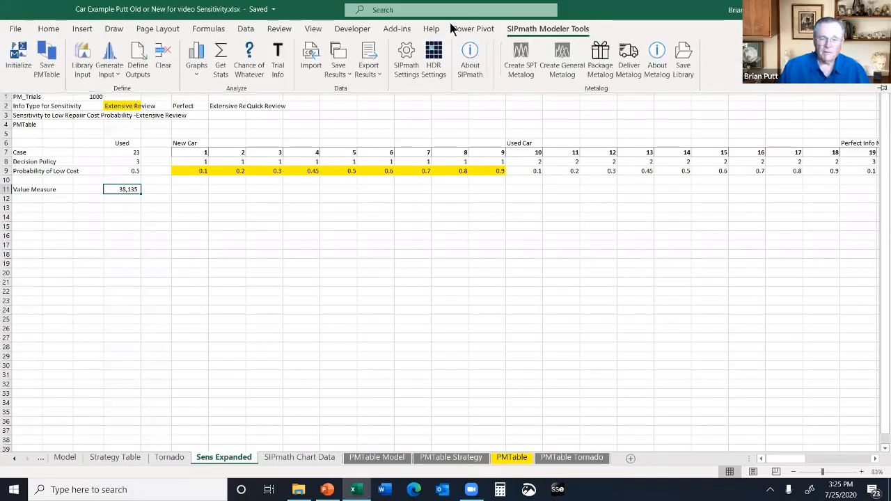
{"action": "left_click", "coordinate": [137, 59]}
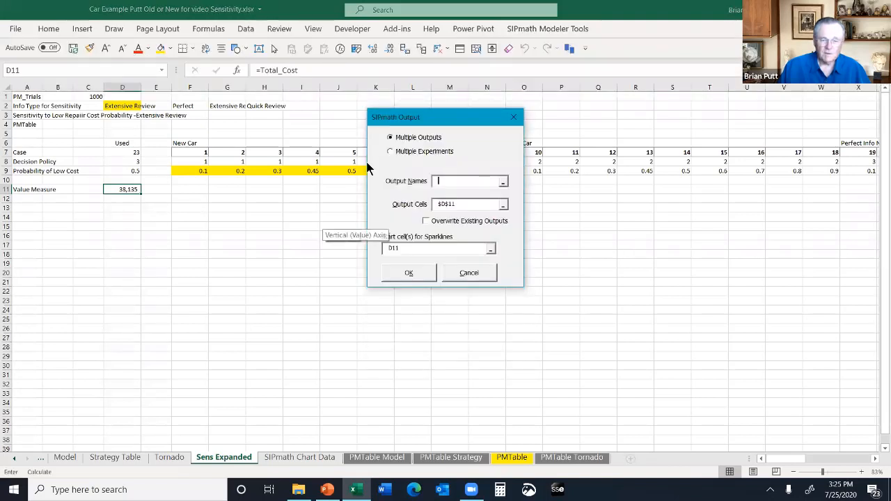
{"action": "left_click", "coordinate": [394, 153]}
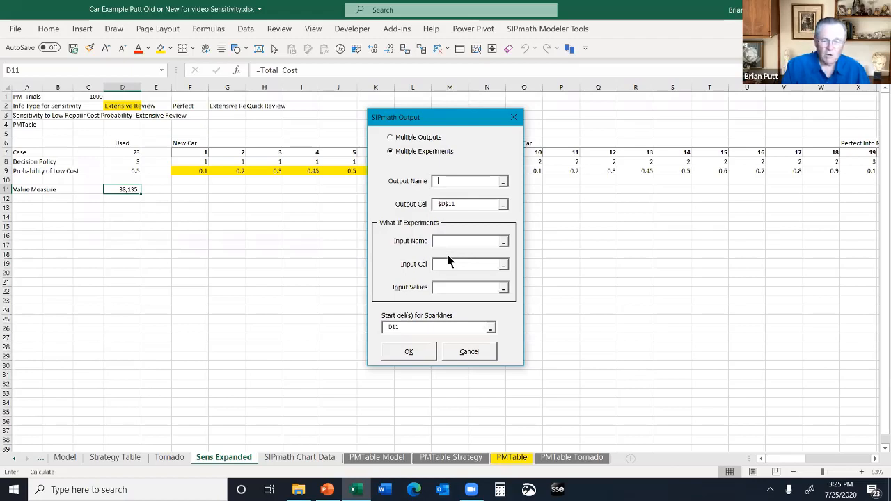
{"action": "type", "text": "SensLowCost"}
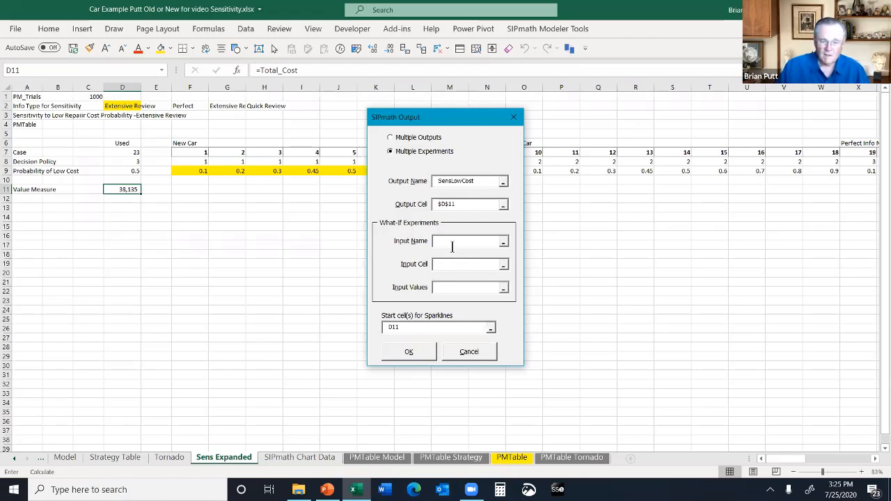
Name the what-if input ME, with input cell D7 and the case numbers in F7:BH7 as its input values
{"action": "type", "text": "ME"}
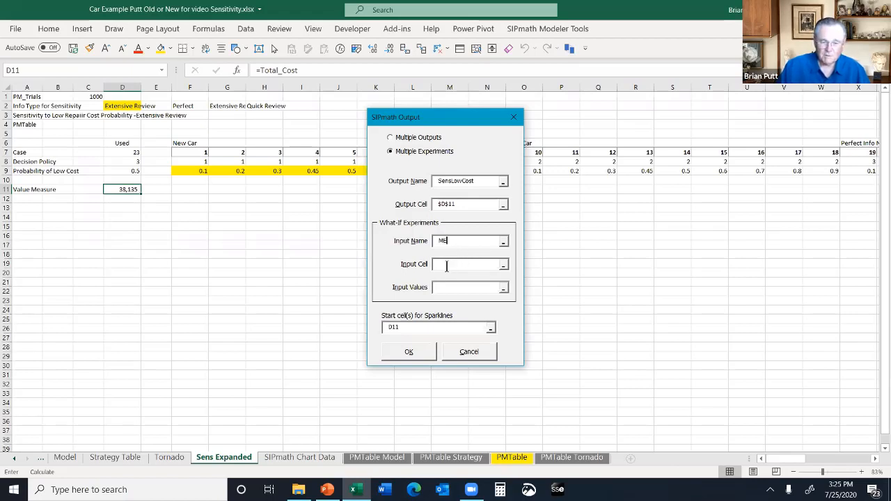
{"action": "key", "text": "Tab"}
{"action": "left_click", "coordinate": [117, 153]}
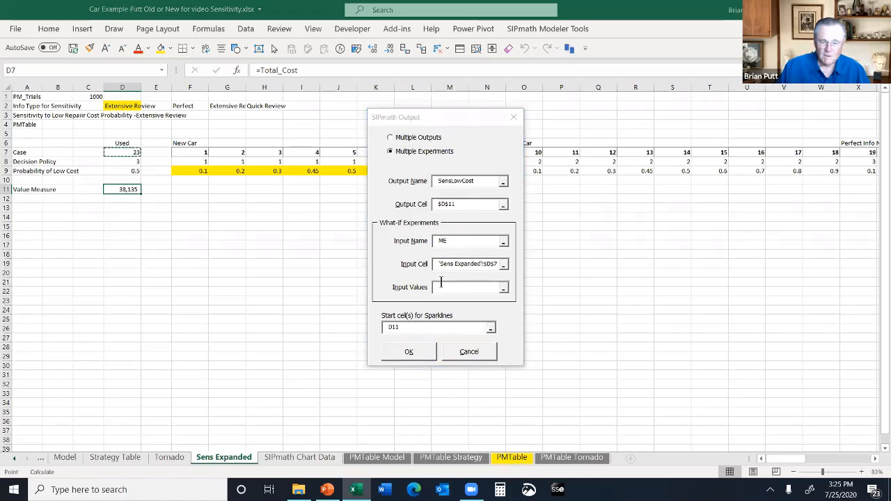
{"action": "key", "text": "Tab"}
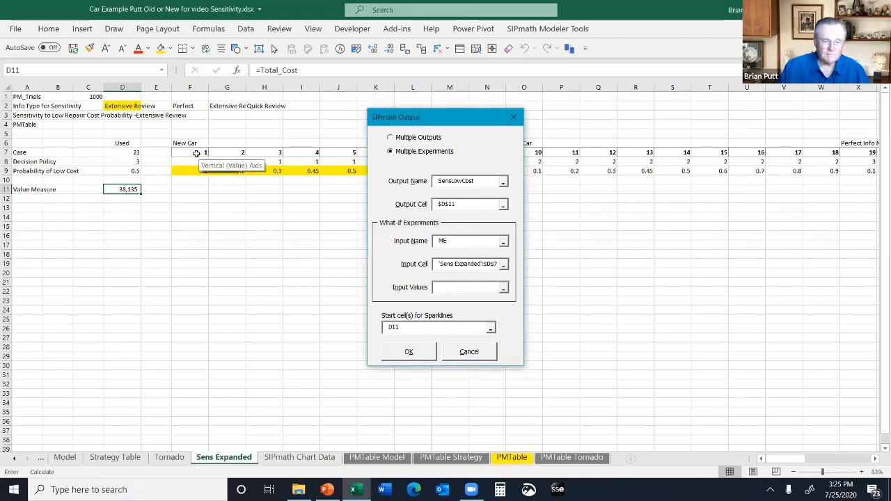
{"action": "left_click_drag", "start_coordinate": [191, 153], "coordinate": [826, 172]}
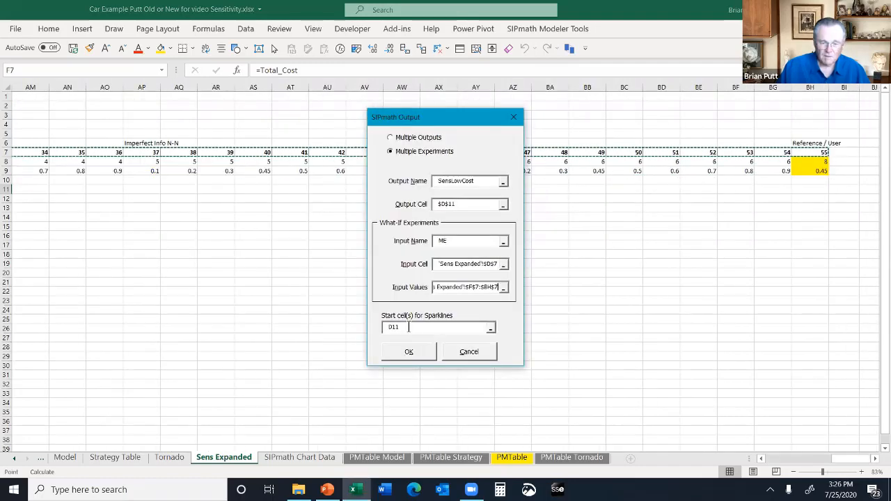
Start the sparklines at 'Sens Expanded'!$F$7 and generate the multiple-experiments output
{"action": "double_click", "coordinate": [409, 327]}
{"action": "scroll", "coordinate": [262, 318], "scroll_direction": "left", "scroll_amount": 10}
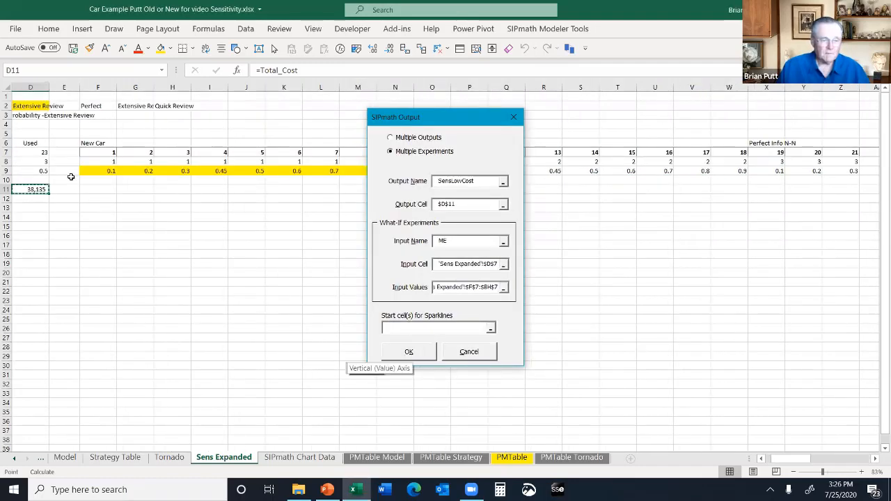
{"action": "left_click", "coordinate": [98, 151]}
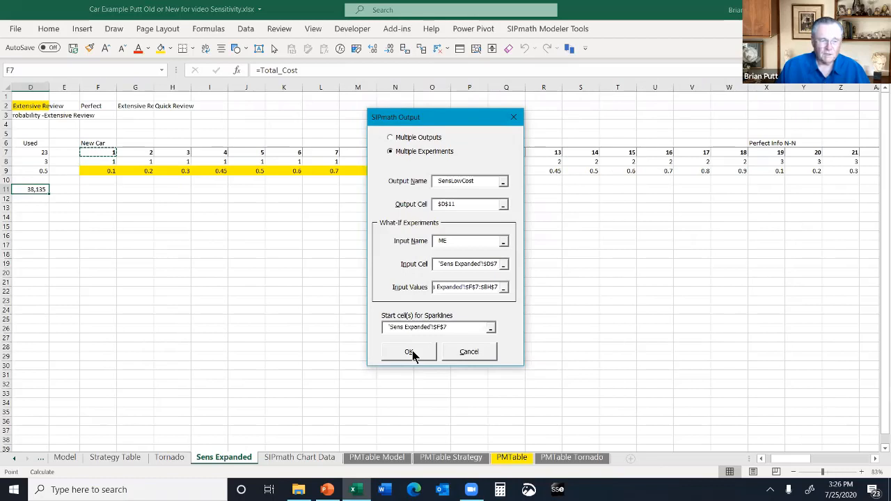
{"action": "left_click", "coordinate": [410, 353]}
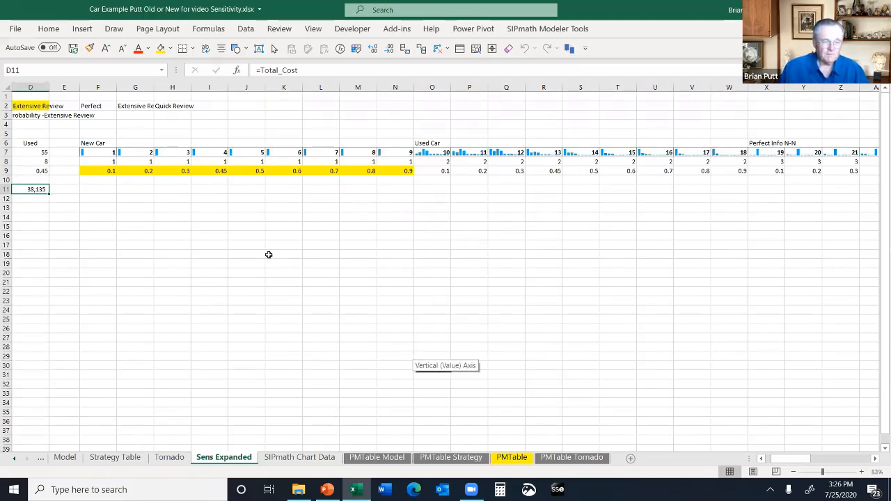
Copy =AVERAGE(F7) from F11 along row 11 through the last case and convert the averages to SIPmath output statistics
{"action": "left_click", "coordinate": [94, 193]}
{"action": "key", "text": "ctrl+c"}
{"action": "key", "text": "shift+Right"}
{"action": "key", "text": "shift+Right"}
{"action": "key", "text": "shift+Right"}
{"action": "key", "text": "shift+Right"}
{"action": "key", "text": "shift+Right"}
{"action": "key", "text": "shift+Right"}
{"action": "key", "text": "shift+Right"}
{"action": "key", "text": "shift+Right"}
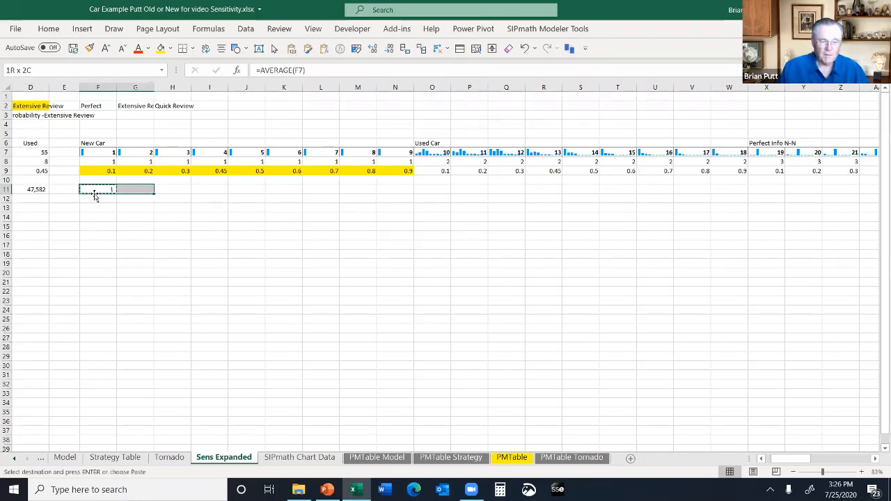
{"action": "key", "text": "shift+Right"}
{"action": "key", "text": "shift+Right"}
{"action": "key", "text": "shift+Right"}
{"action": "key", "text": "shift+Right"}
{"action": "key", "text": "shift+Right"}
{"action": "key", "text": "shift+Right"}
{"action": "key", "text": "shift+Right"}
{"action": "key", "text": "shift+Right"}
{"action": "key", "text": "shift+Right"}
{"action": "key", "text": "shift+Right"}
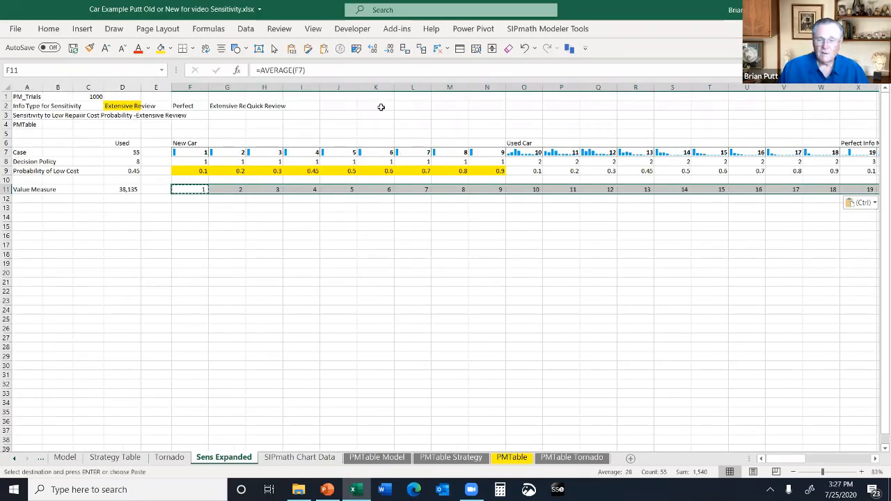
{"action": "left_click", "coordinate": [519, 28]}
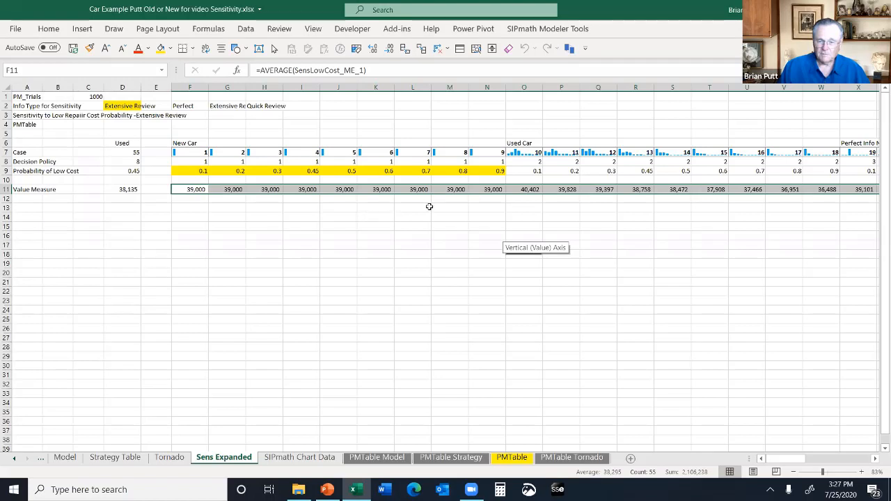
Add a series named Used to the line chart with values from 'Sens Expanded'!$O$11:$W$11
{"action": "left_click", "coordinate": [528, 159]}
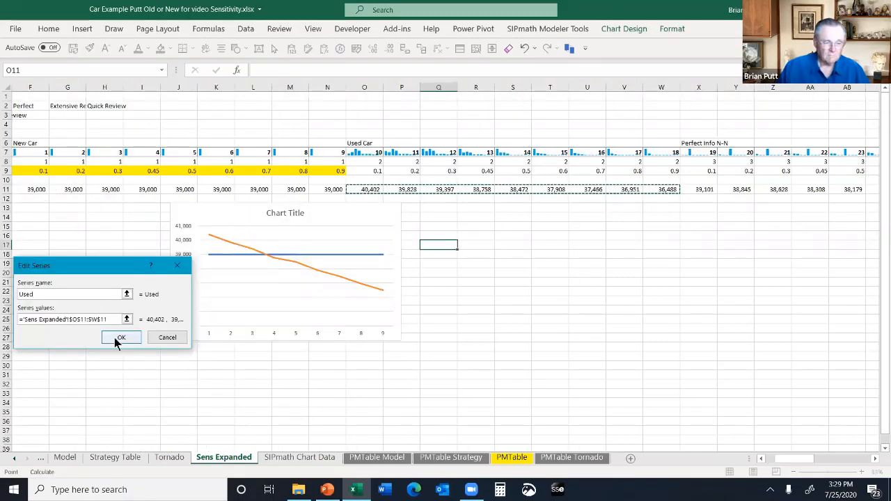
{"action": "left_click", "coordinate": [114, 338]}
Add a chart series named Perf N-N using the row 11 values of the Perfect Info N-N cases, X11:AF11
{"action": "left_click", "coordinate": [33, 302]}
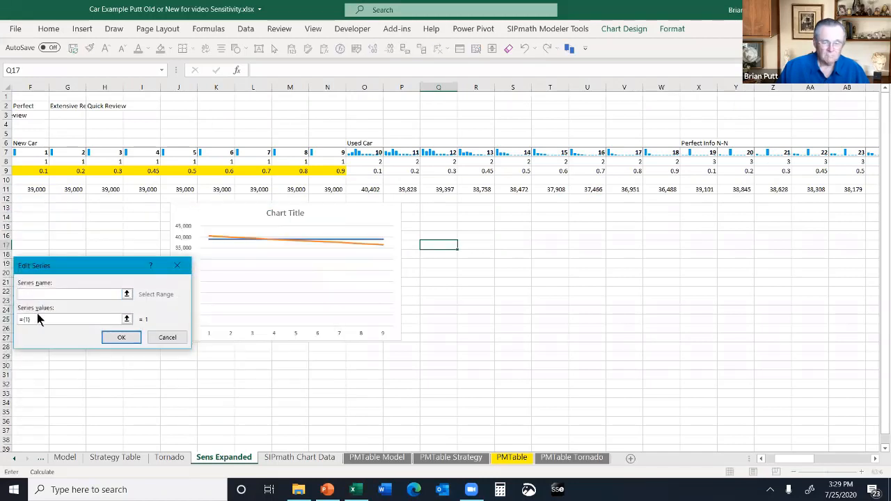
{"action": "type", "text": "Perfect Info N-N"}
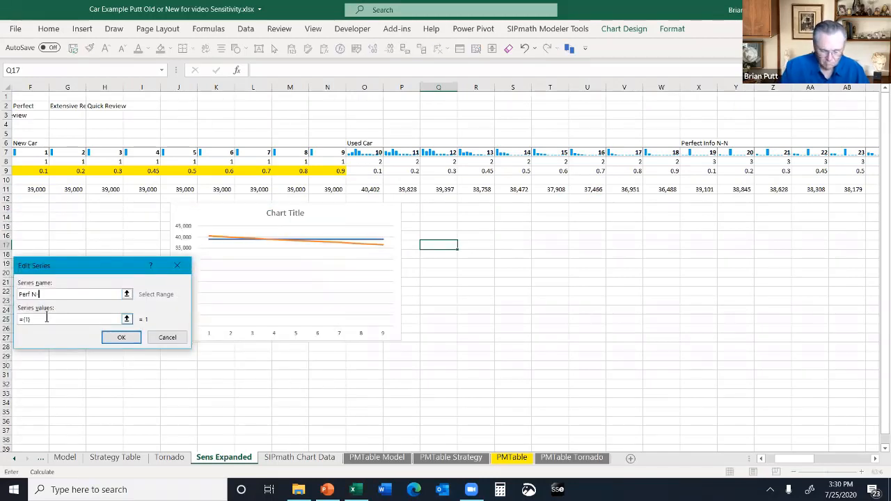
{"action": "left_click", "coordinate": [127, 320]}
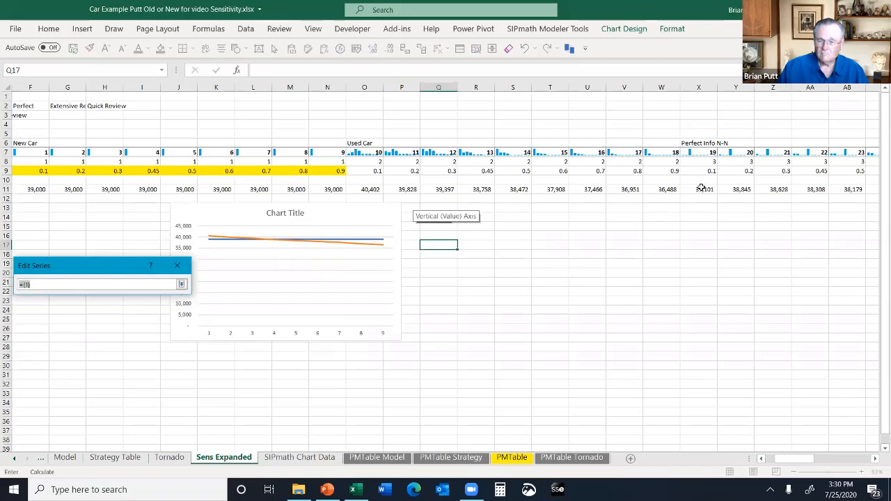
{"action": "mouse_move", "coordinate": [699, 189]}
{"action": "left_mouse_down"}
{"action": "mouse_move", "coordinate": [731, 189]}
{"action": "mouse_move", "coordinate": [703, 188]}
{"action": "left_mouse_up"}
{"action": "key", "text": "shift+Right"}
{"action": "key", "text": "shift+Right"}
{"action": "key", "text": "shift+Right"}
{"action": "key", "text": "shift+Right"}
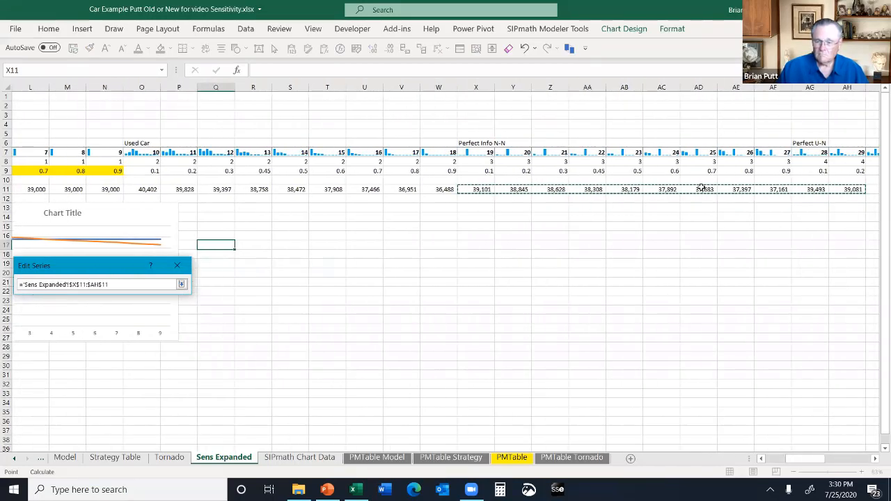
{"action": "key", "text": "shift+Left"}
{"action": "key", "text": "shift+Left"}
{"action": "key", "text": "Return"}
{"action": "left_click", "coordinate": [121, 337]}
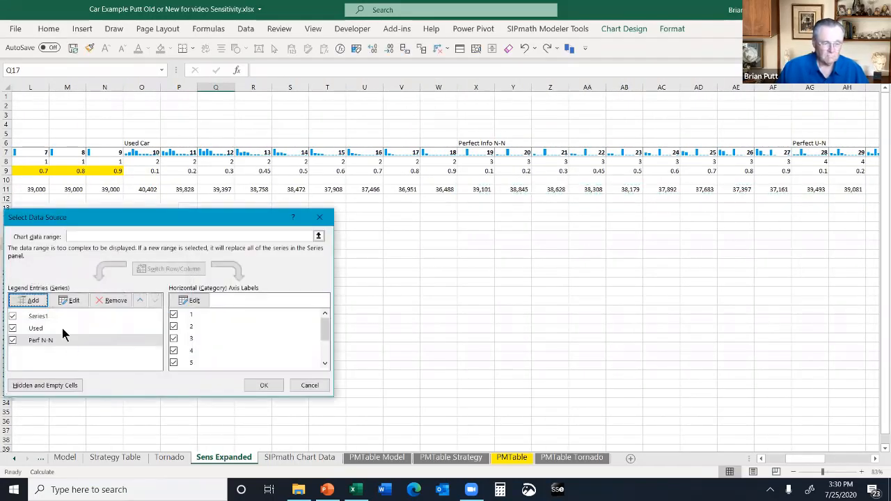
Start another chart series and name it Perf U-N
{"action": "left_click", "coordinate": [21, 300]}
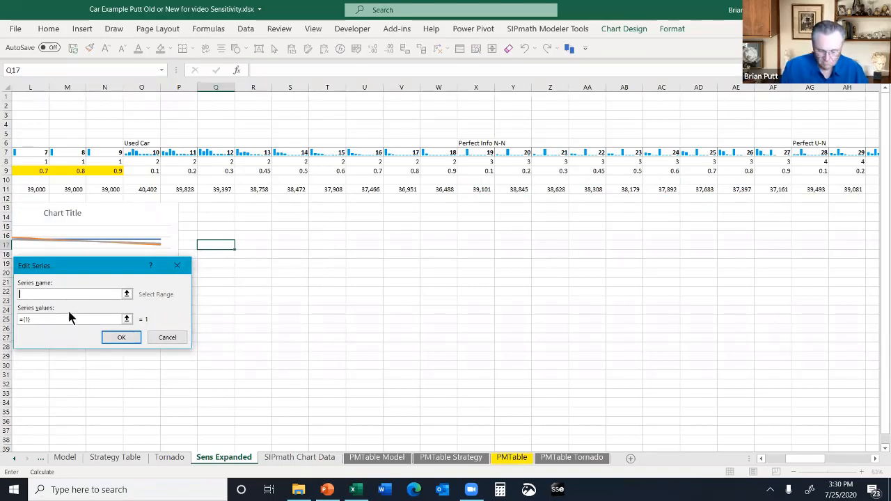
{"action": "type", "text": "Perf U"}
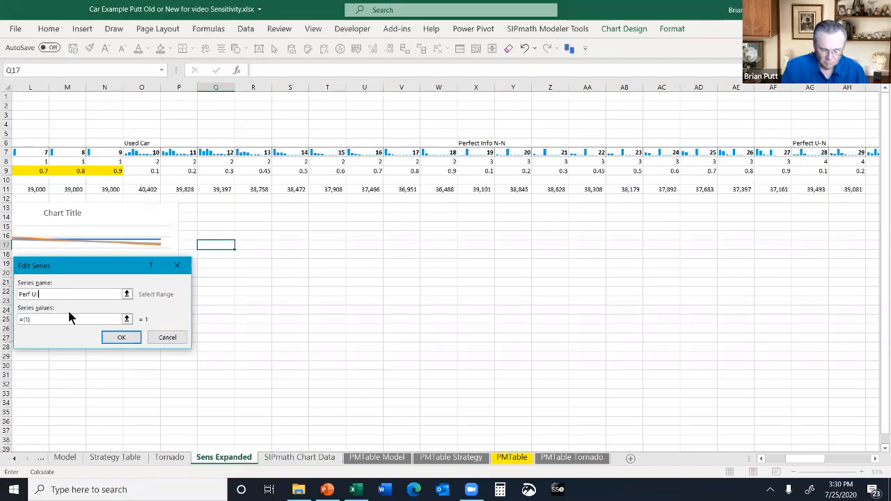
{"action": "type", "text": "-N"}
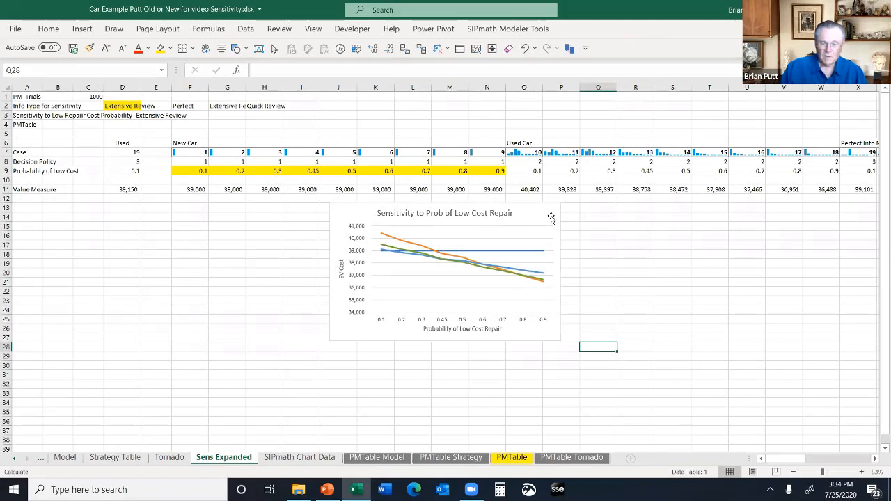
Show the legend on the Sensitivity to Prob of Low Cost Repair chart
{"action": "left_click", "coordinate": [551, 217]}
{"action": "left_click", "coordinate": [575, 213]}
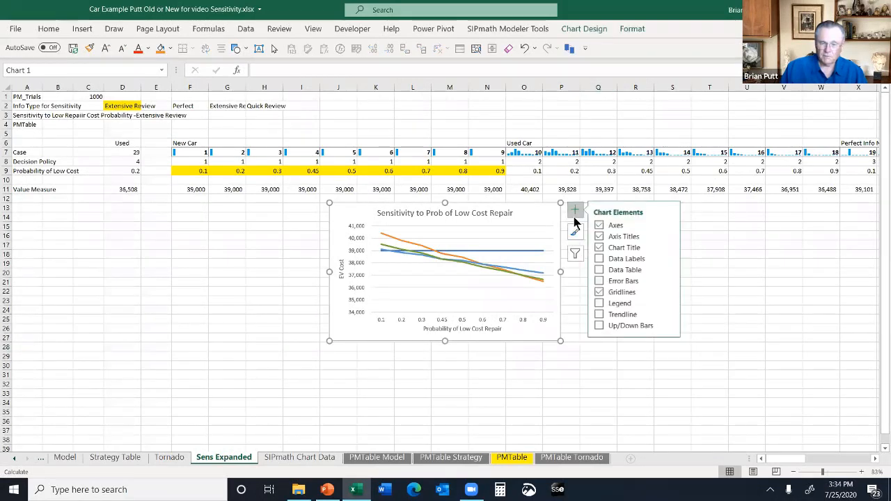
{"action": "left_click", "coordinate": [601, 303]}
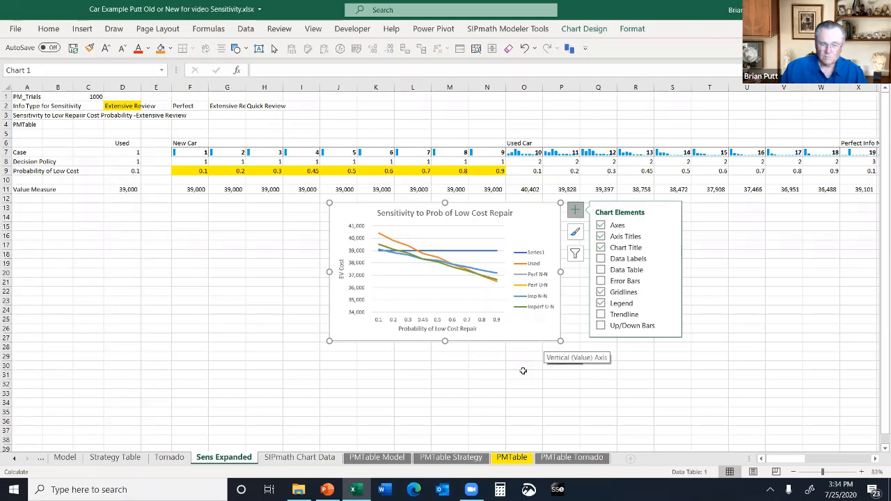
{"action": "left_click", "coordinate": [512, 392]}
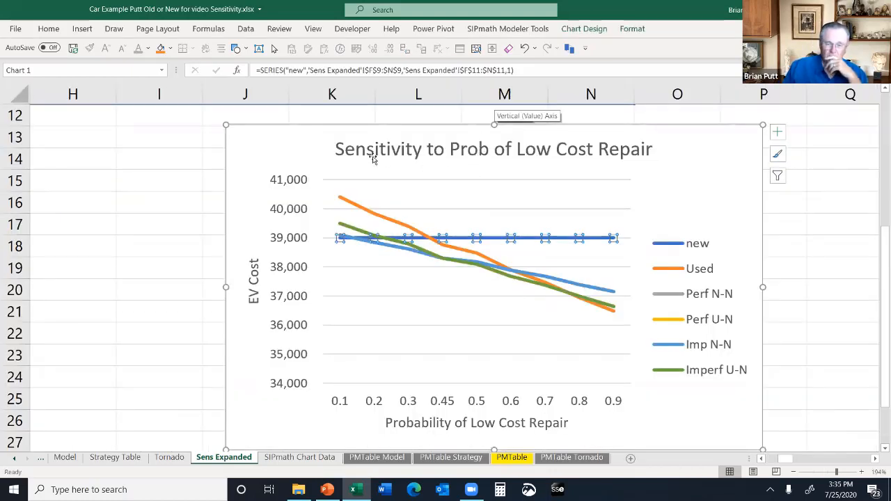
{"action": "left_click", "coordinate": [277, 167]}
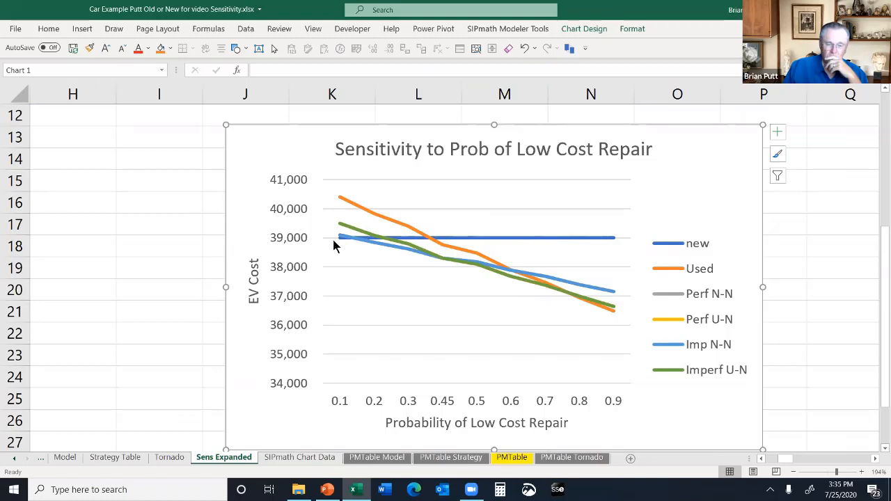